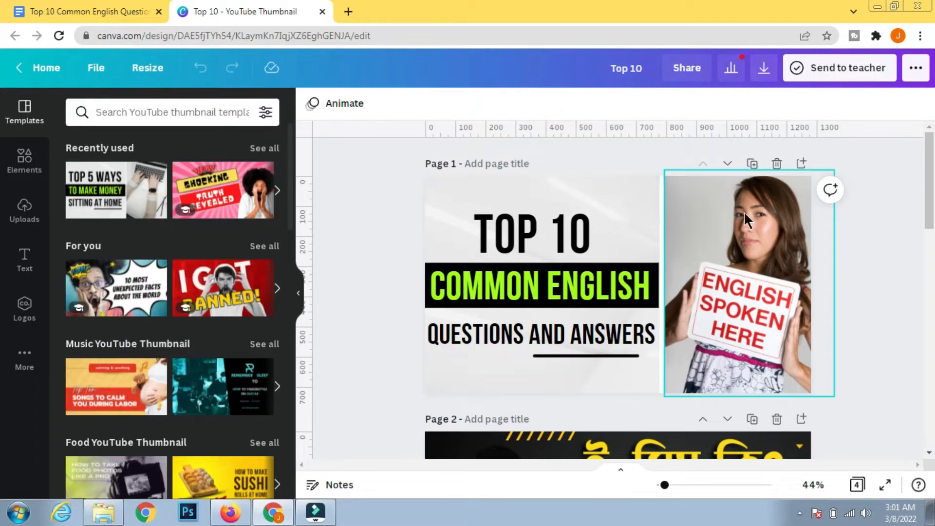
scroll(549, 270, "down", 10)
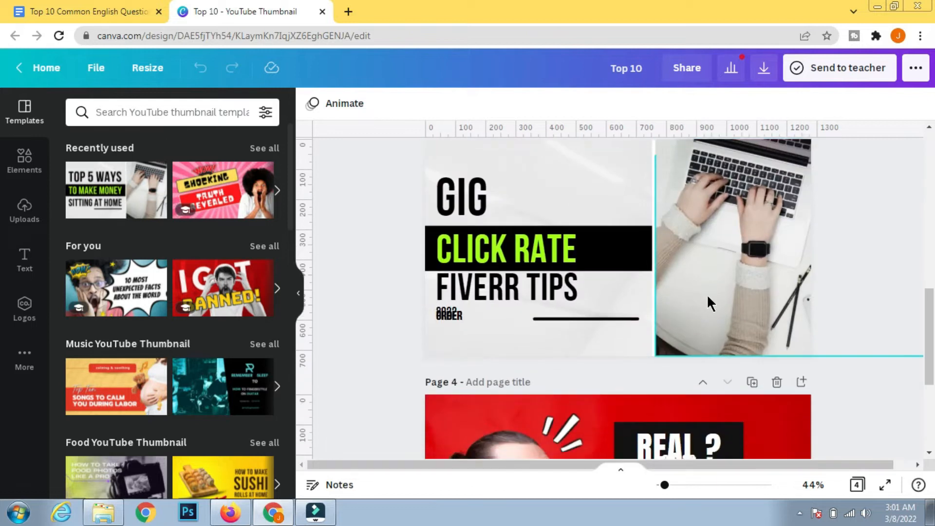
scroll(642, 331, "down", 5)
scroll(764, 359, "up", 10)
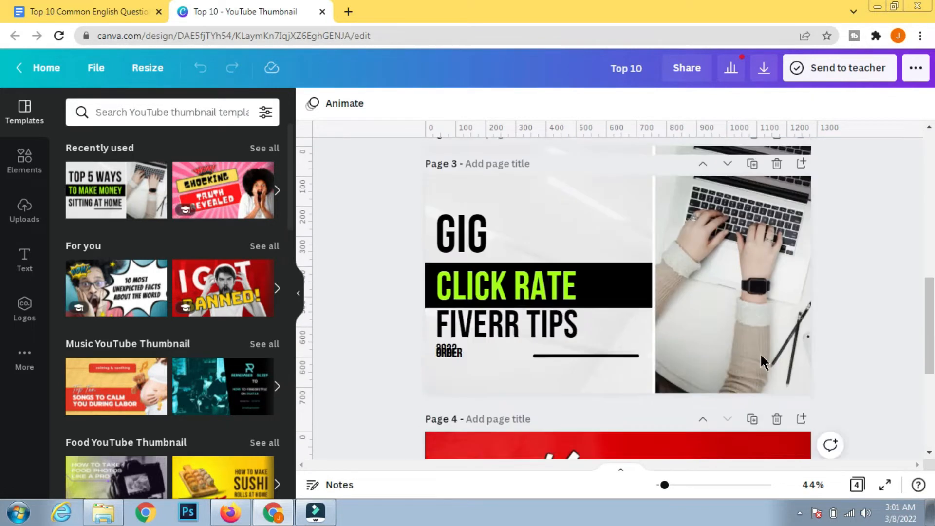
scroll(905, 265, "up", 5)
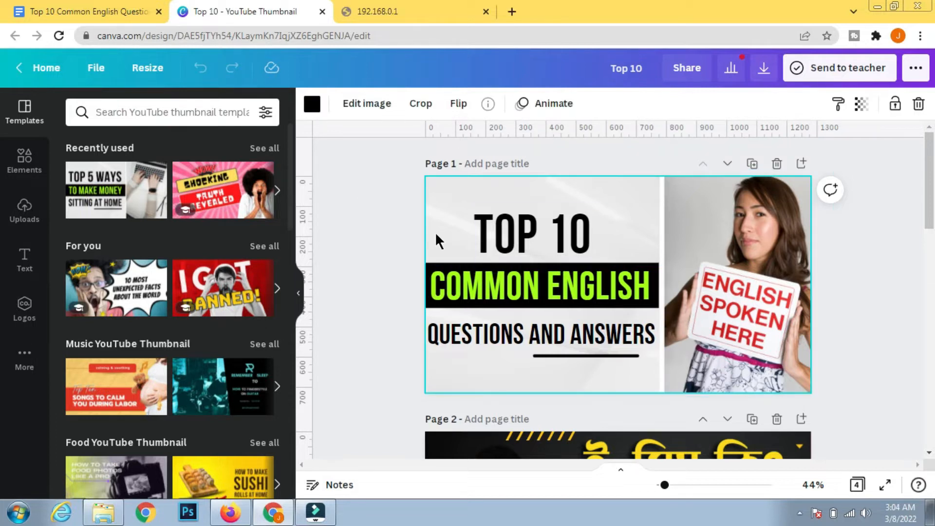
scroll(440, 240, "down", 7)
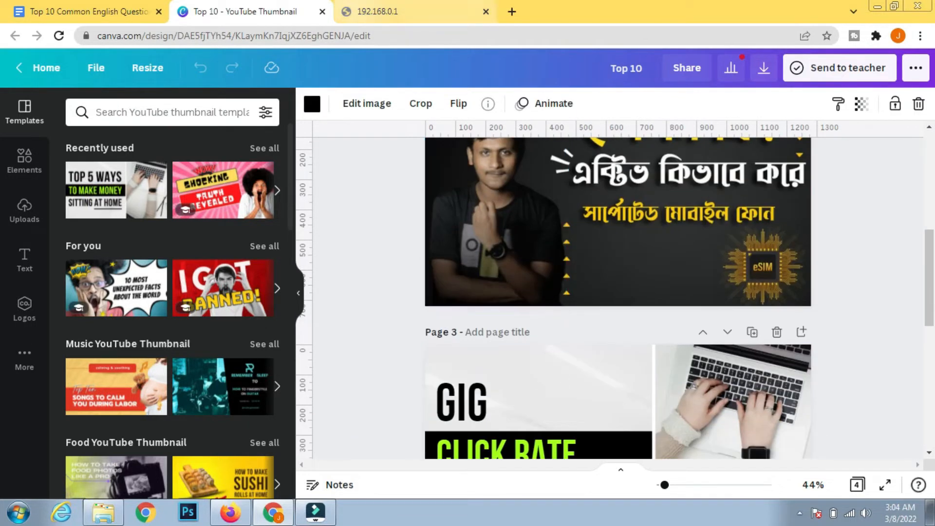
Step: Switch to the Google Docs document and delete the final line "Really awful." on its last page
left_click(77, 10)
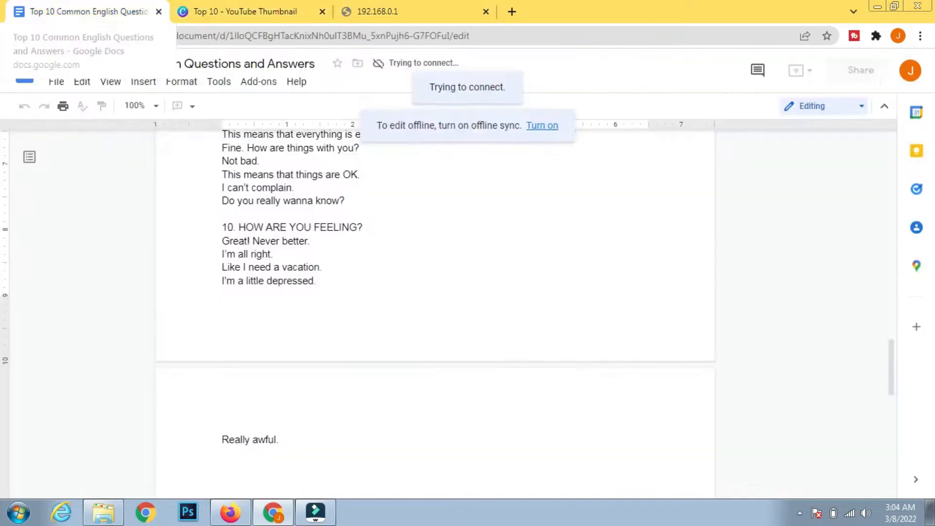
scroll(378, 376, "down", 3)
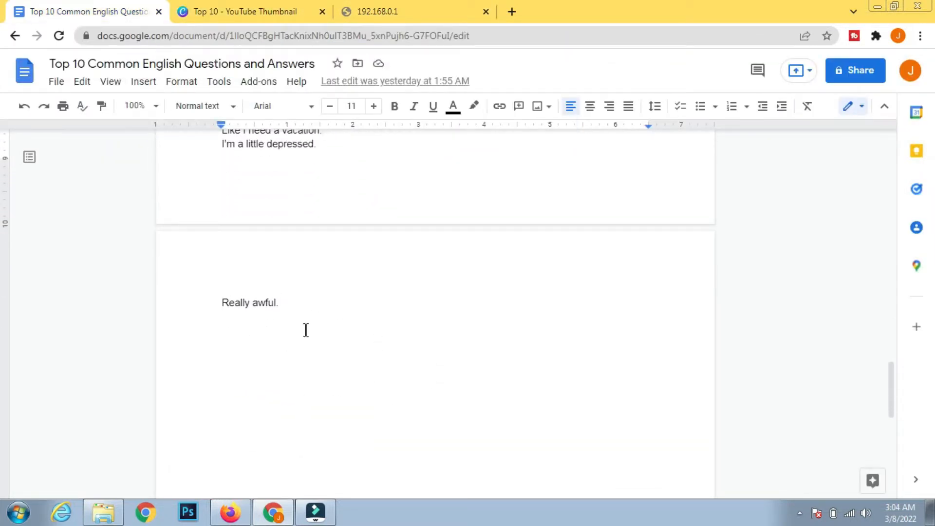
triple_click(262, 306)
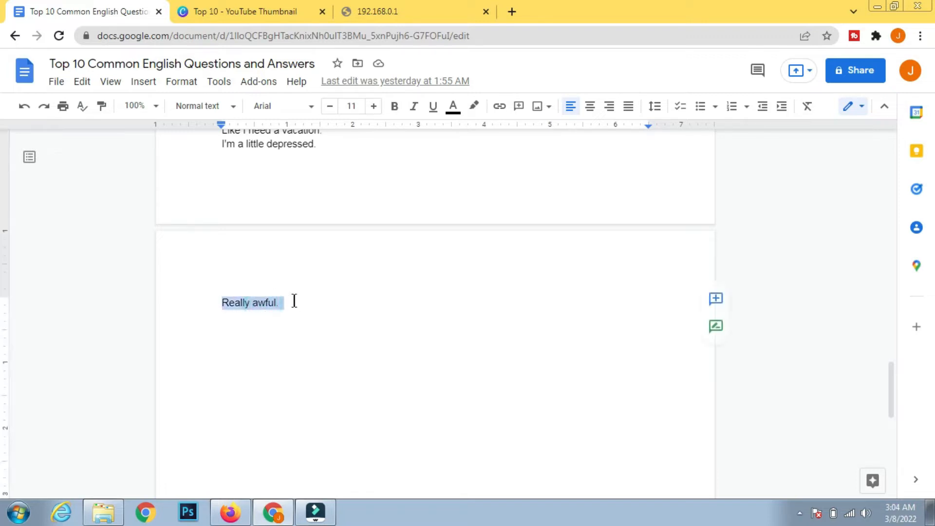
key("BackSpace")
Step: Copy the title "Top 10 Common English Questions and Answers" from the first page onto the empty last page
scroll(302, 299, "up", 15)
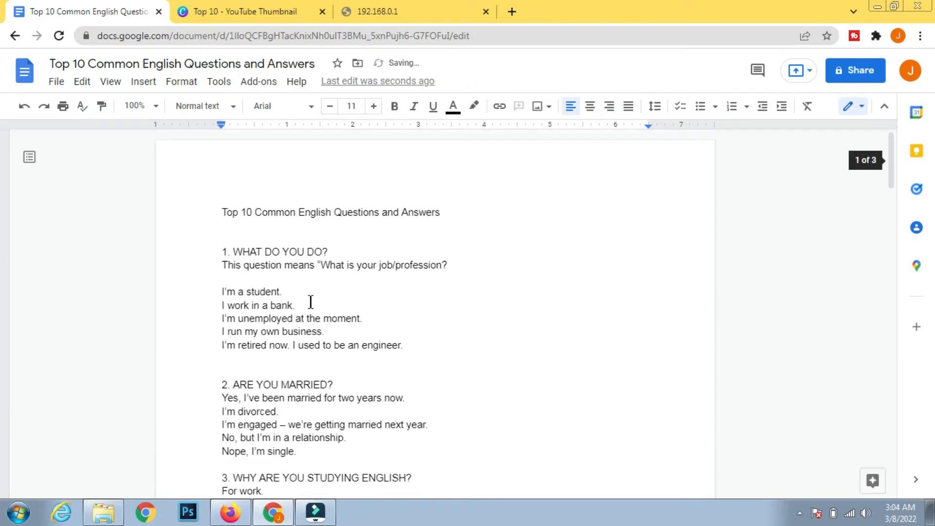
left_click_drag(224, 212, 454, 214)
key("ctrl+c")
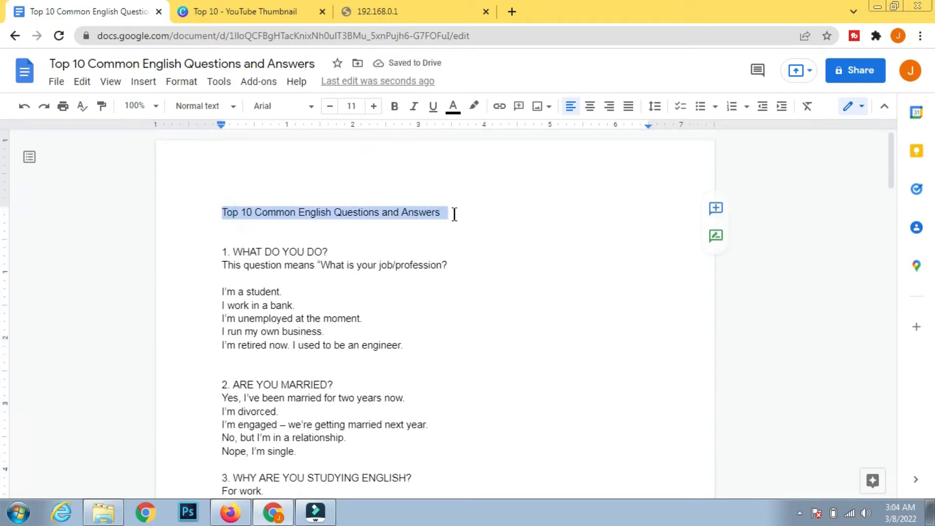
scroll(409, 314, "down", 3)
left_click(320, 260)
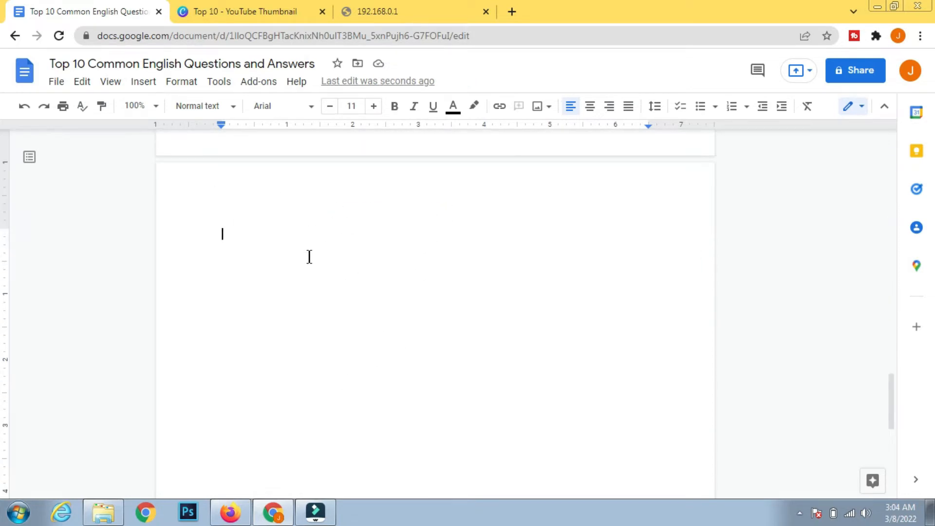
key("ctrl+v")
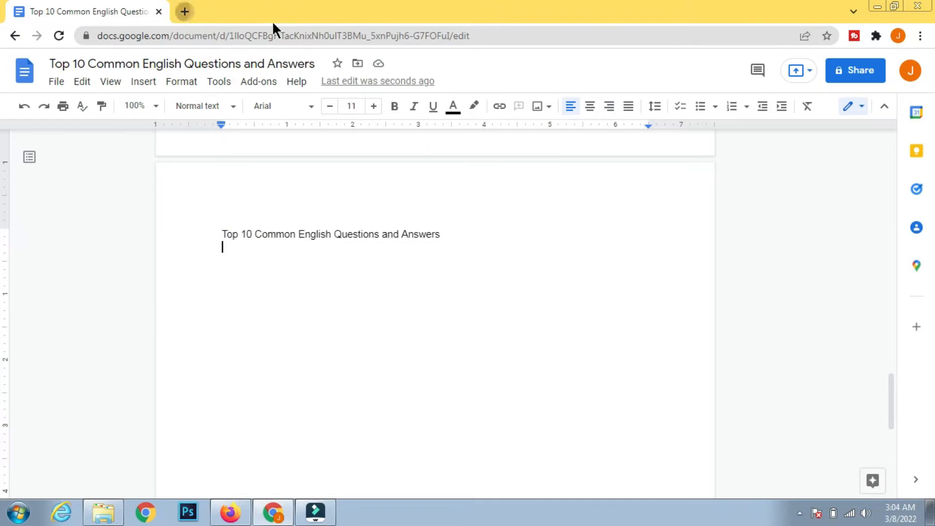
Step: Search Google for "Top 10 Common English Questions and Answers" in a new browser tab
left_click(184, 11)
left_click(379, 318)
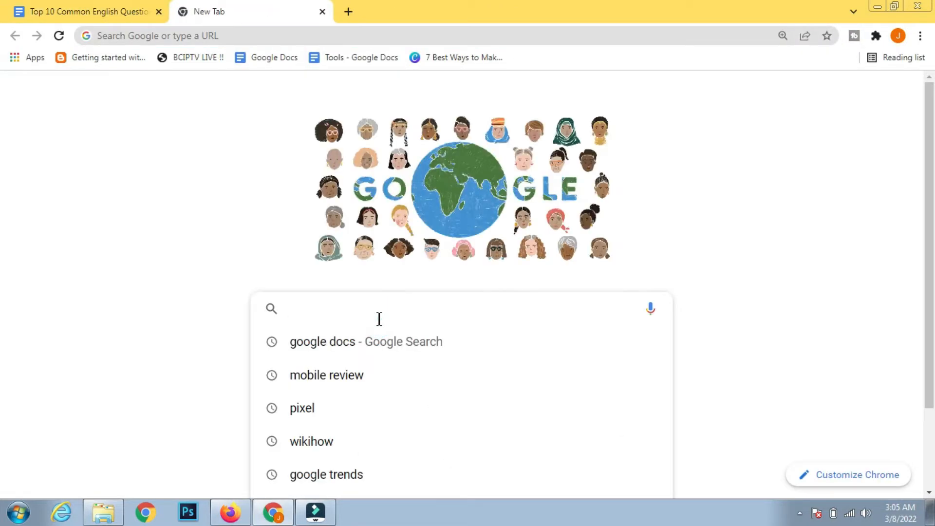
key("ctrl+v")
key("Return")
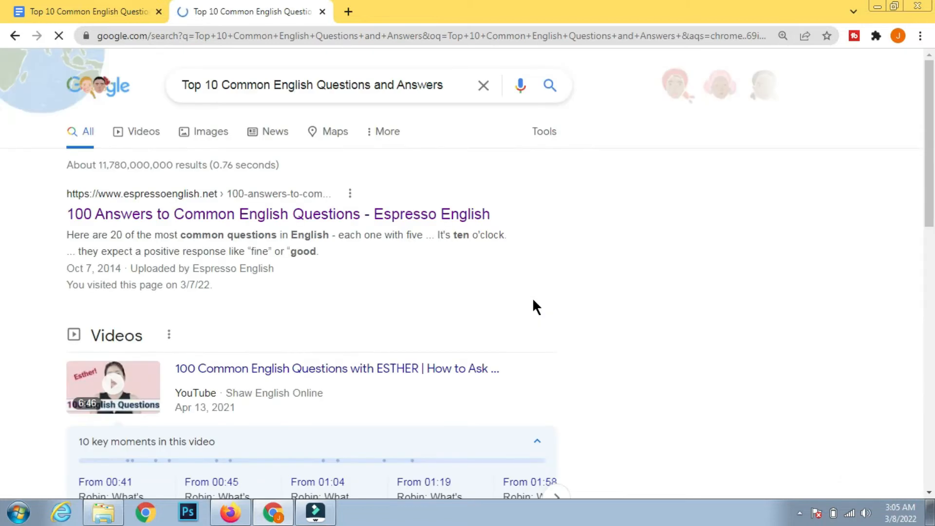
Step: Open the related search "spoken english questions and answers" from the end of the results page
scroll(726, 244, "down", 15)
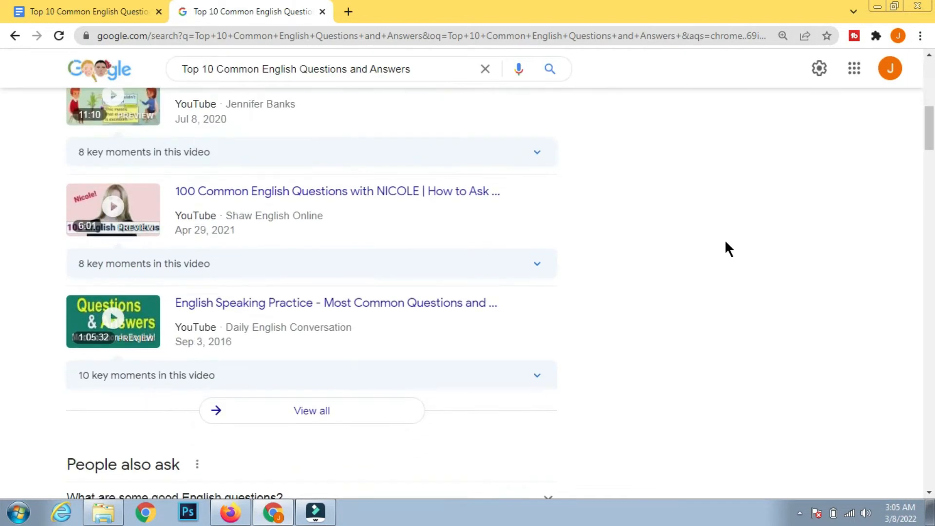
left_click_drag(929, 176, 922, 465)
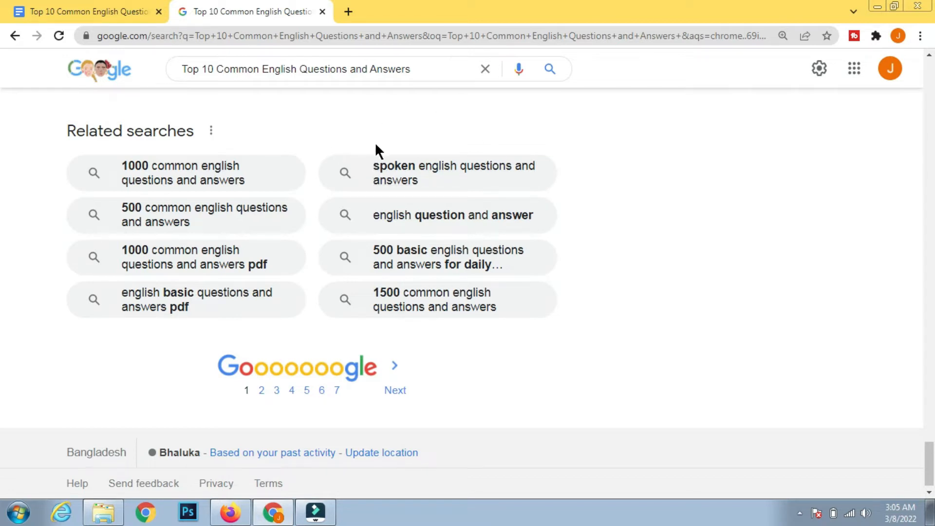
left_click(425, 172)
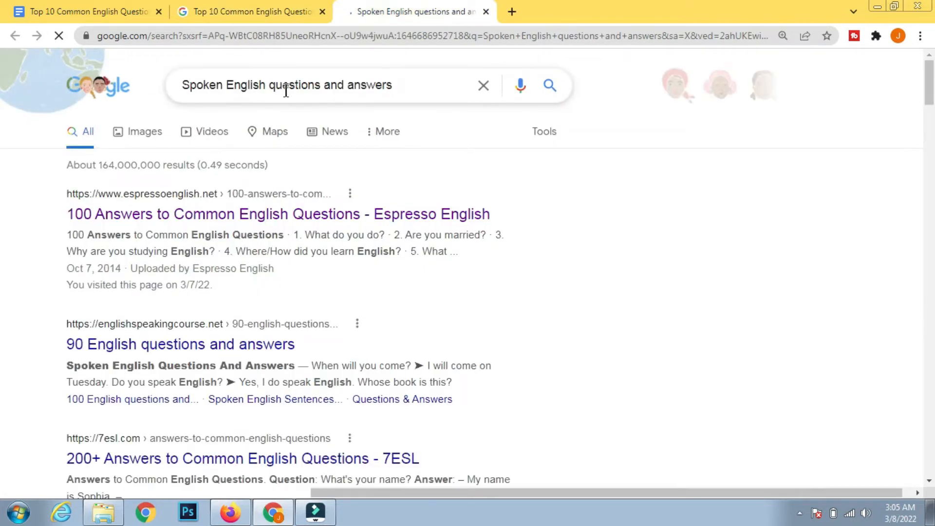
Step: Copy the query "Spoken English questions and answers" into the Google Docs document, leaving a blank line below the title
triple_click(286, 88)
key("ctrl+1")
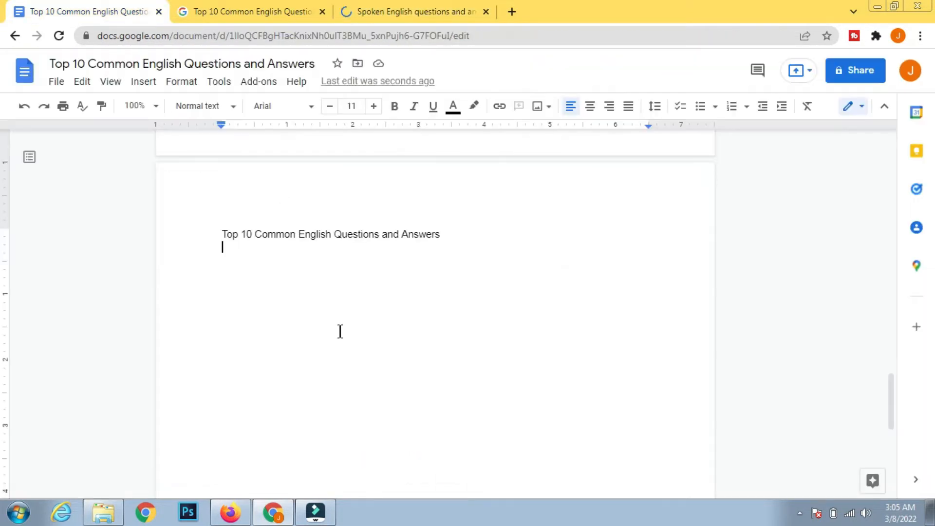
key("Return")
right_click(276, 264)
left_click(331, 327)
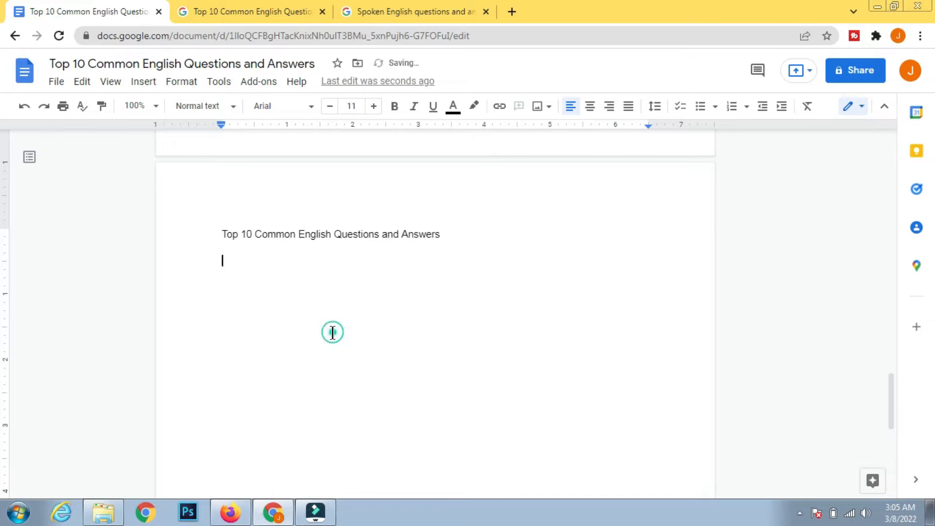
Step: Open YouTube in a new tab, search for "common english questions and answers for beginners", and look over the results
left_click(574, 11)
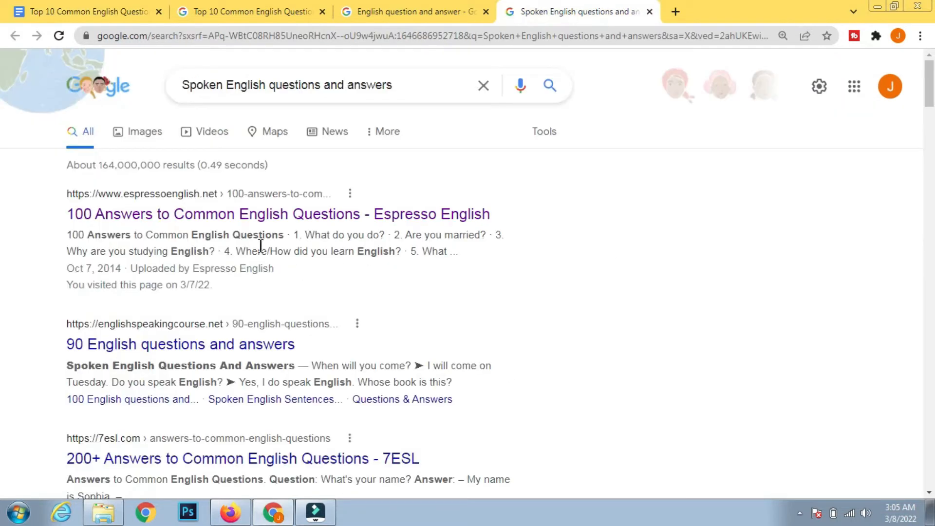
left_click(248, 12)
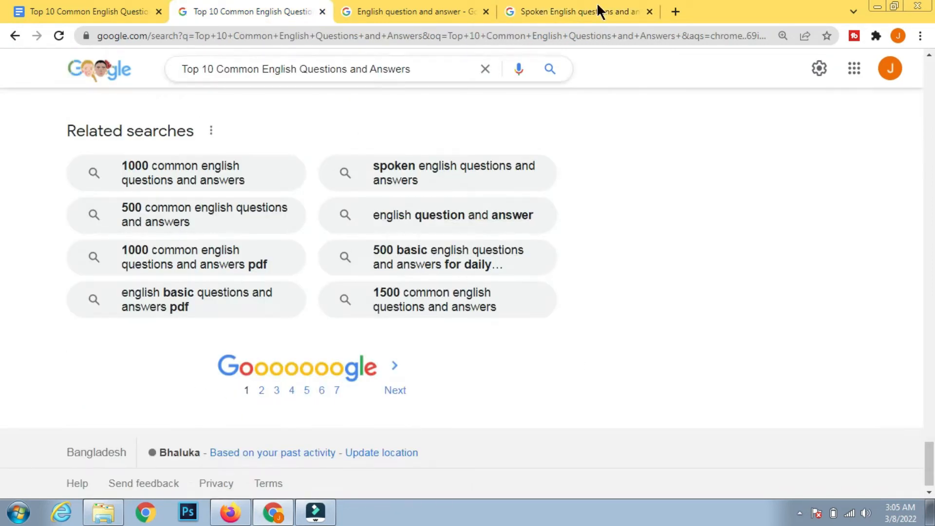
left_click(674, 12)
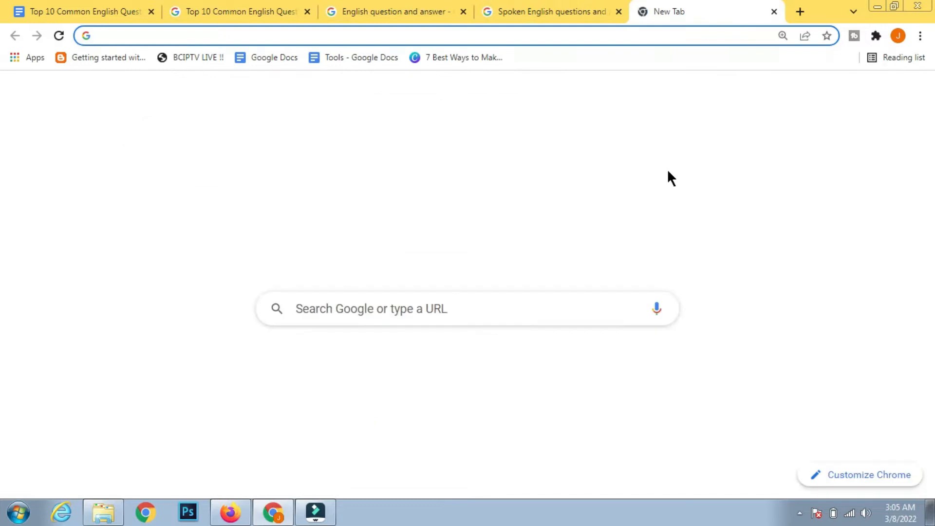
type("youtube.com")
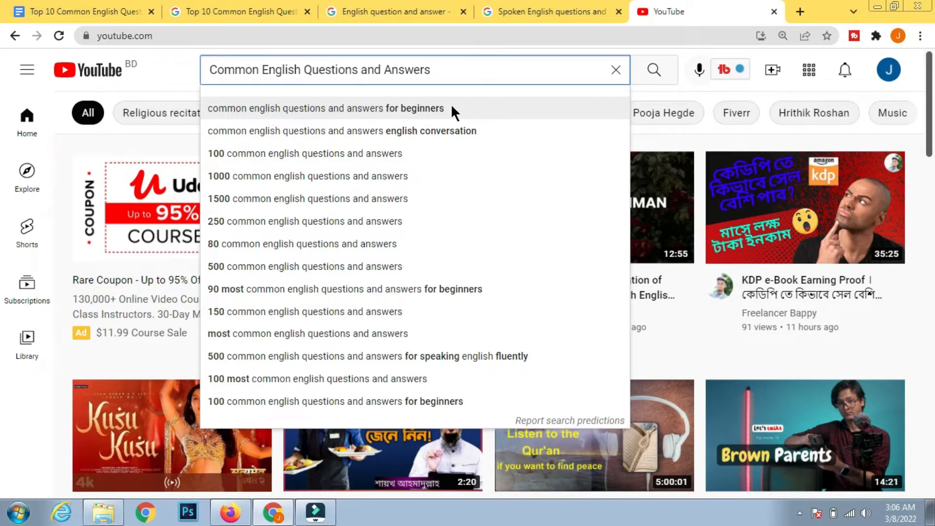
left_click(378, 109)
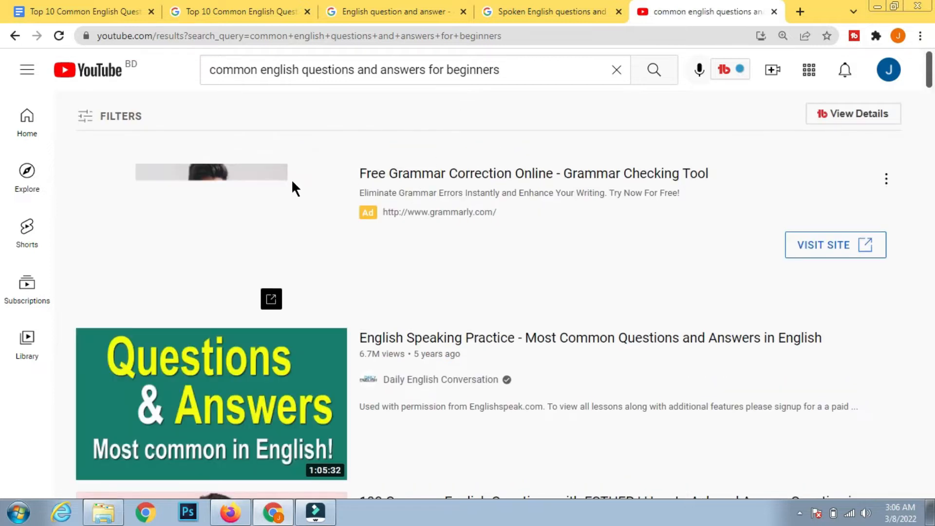
scroll(426, 175, "down", 3)
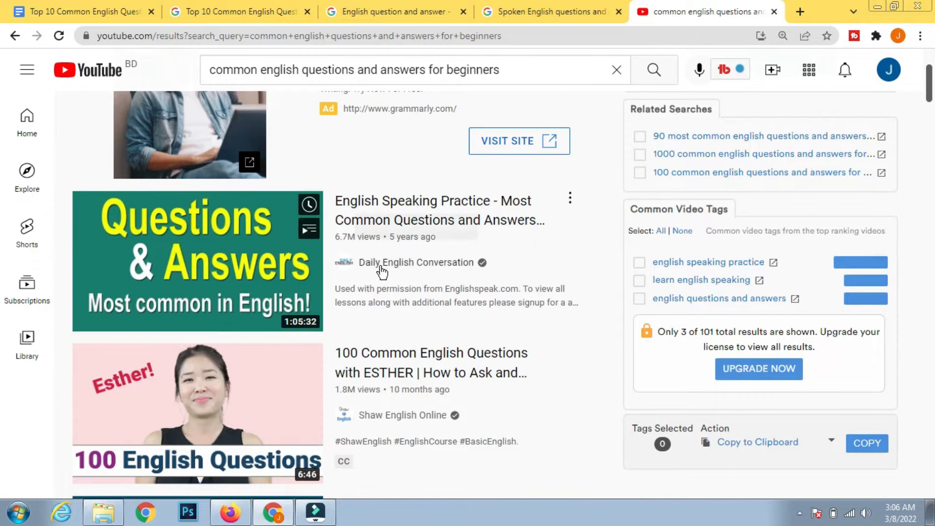
scroll(399, 292, "down", 4)
scroll(423, 266, "up", 10)
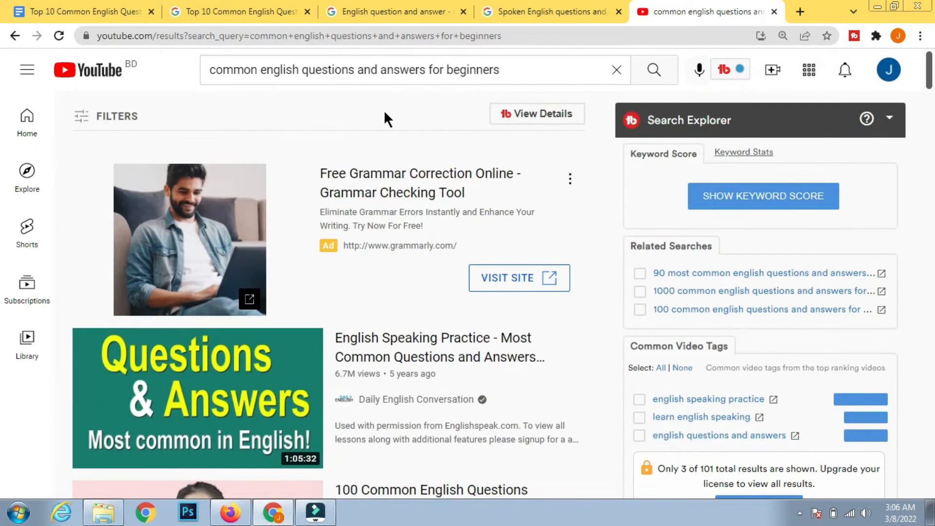
Step: Copy the YouTube query into the Google Docs document as an unformatted new line above the title on the last page
triple_click(278, 79)
key("ctrl+c")
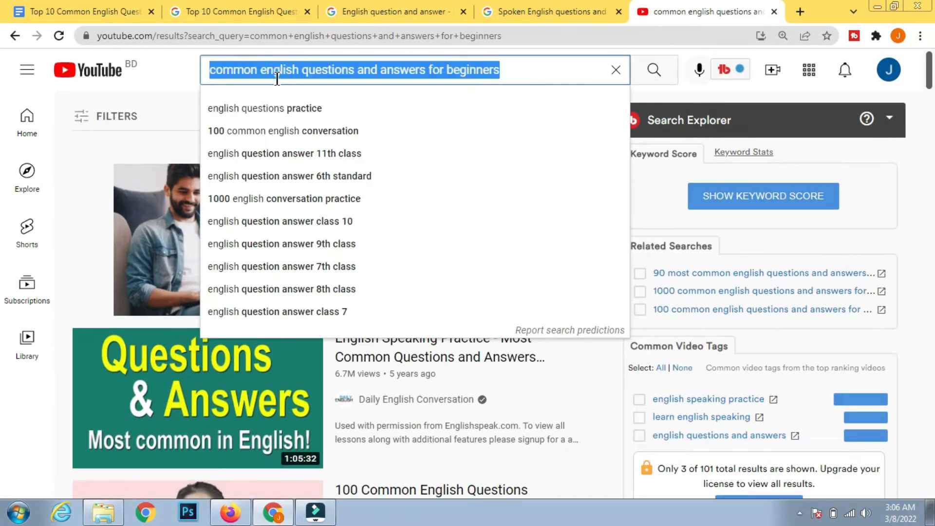
key("ctrl+1")
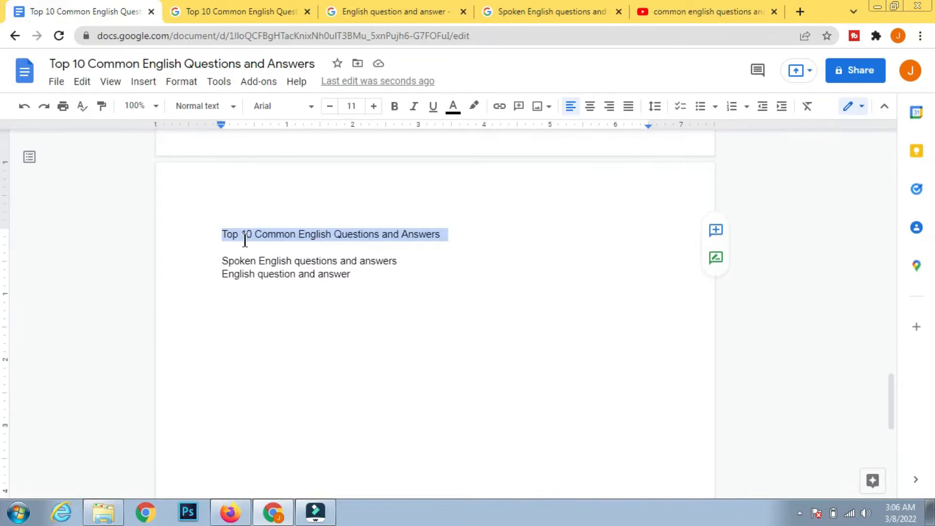
left_click(245, 238)
left_click(223, 234)
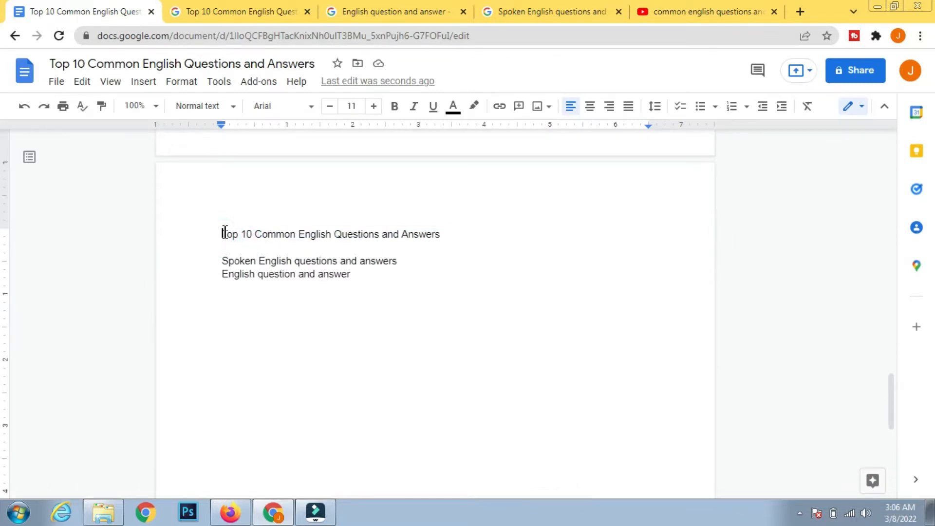
key("Return")
left_click(226, 215)
right_click(236, 229)
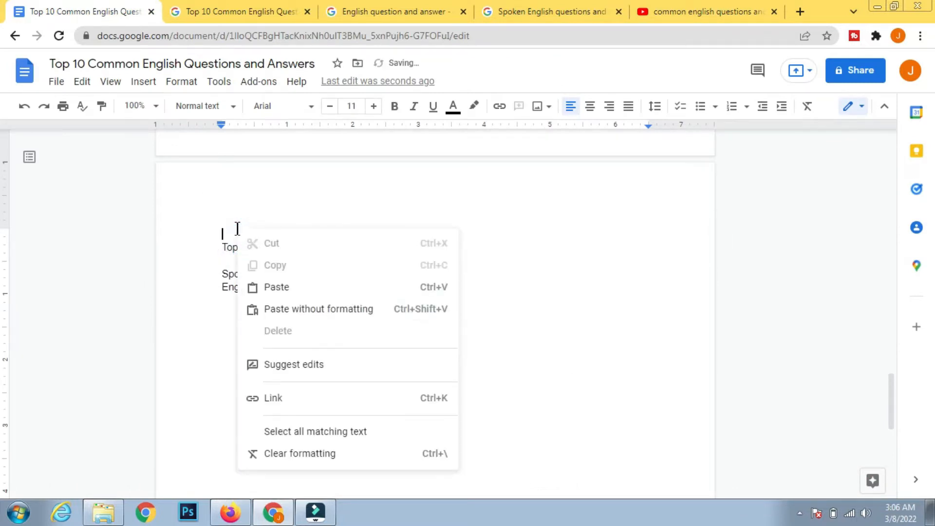
left_click(311, 310)
Step: Copy "Top 10" from the title line to the start of the "common english questions and answers for beginners" line
left_click(224, 250)
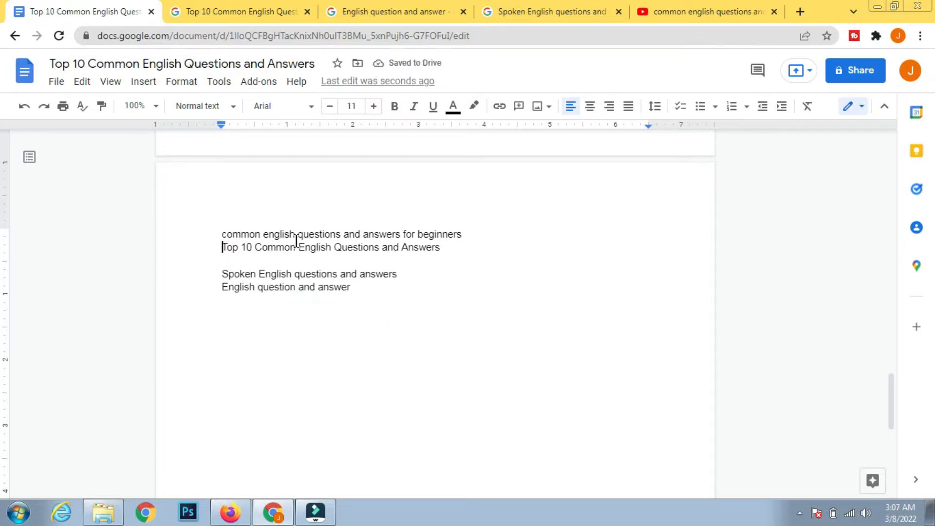
triple_click(252, 249)
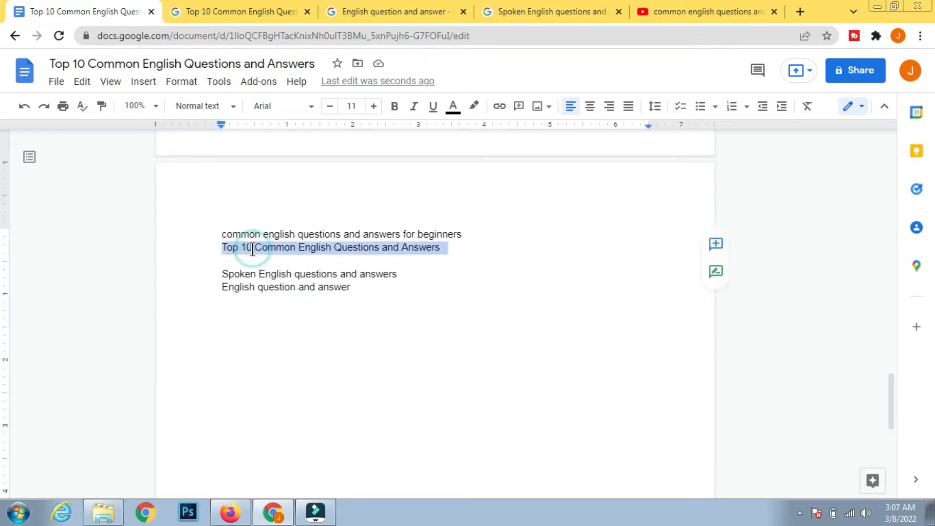
left_click(224, 246)
left_click_drag(230, 245, 249, 249)
key("ctrl+c")
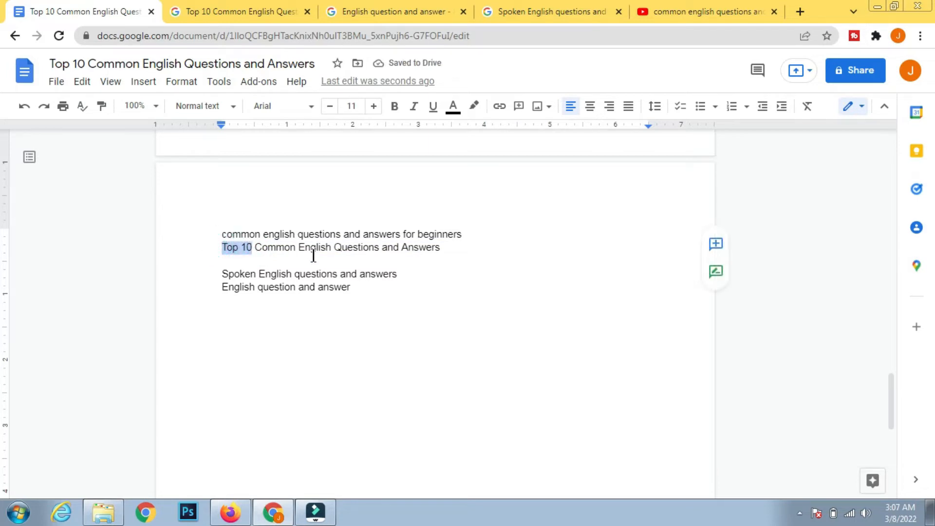
left_click(222, 234)
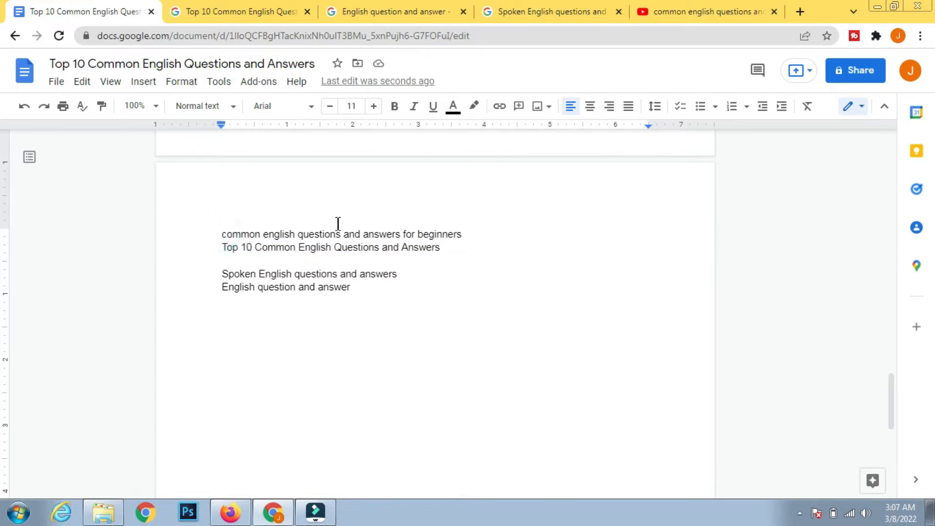
key("ctrl+v")
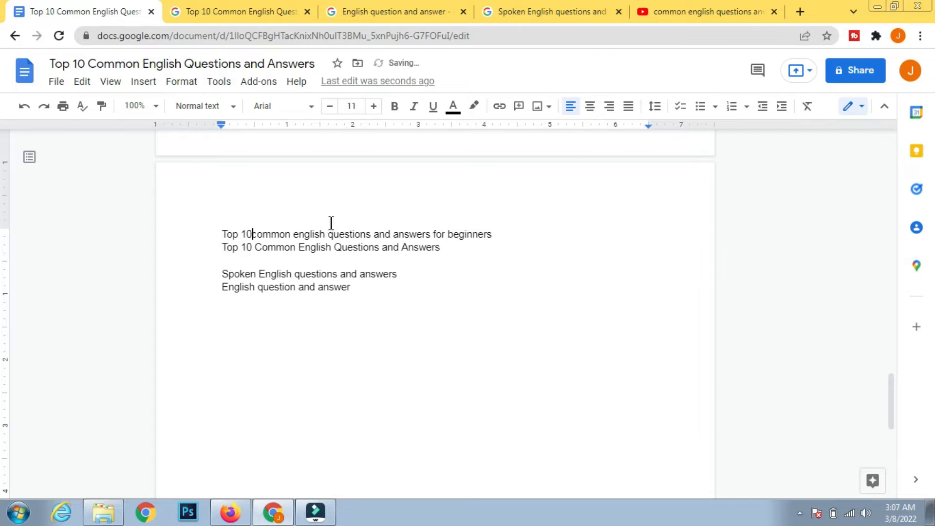
Step: Delete the line "Top 10 Common English Questions and Answers" below the new title on the document's last page
triple_click(378, 249)
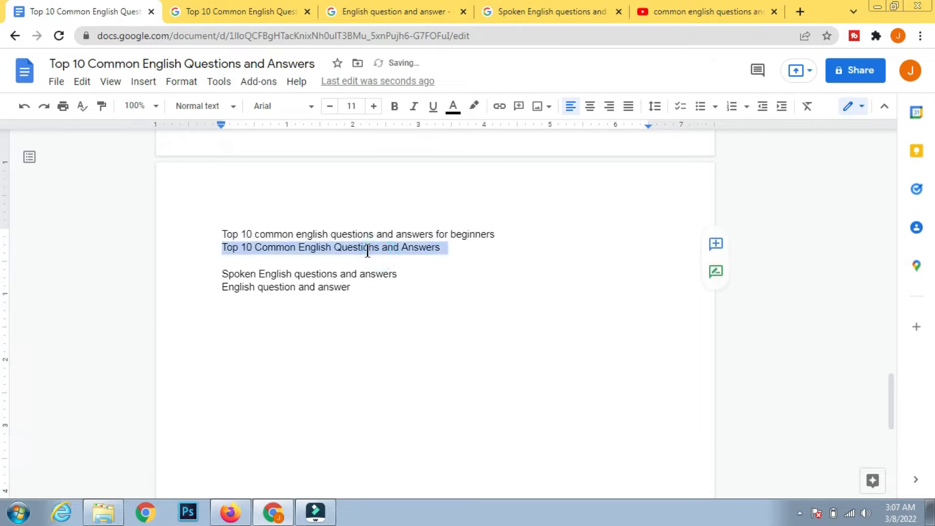
key("BackSpace")
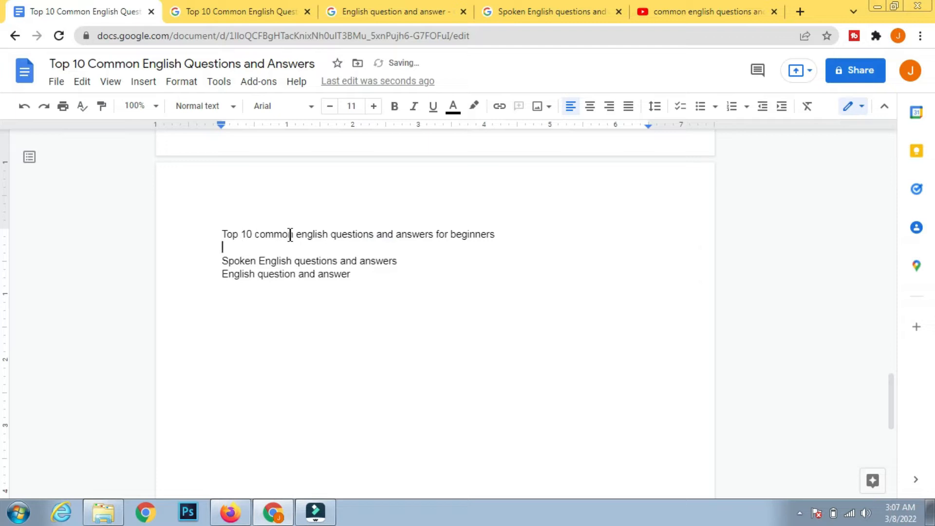
left_click(496, 236)
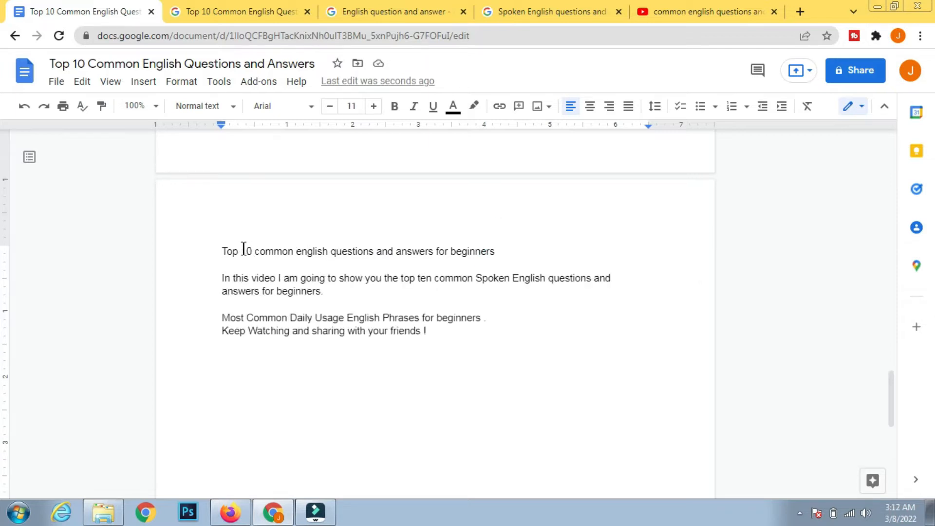
Step: Review the title and description text in the document, and check YouTube's search suggestions for the beginner questions query
left_click_drag(222, 250, 520, 252)
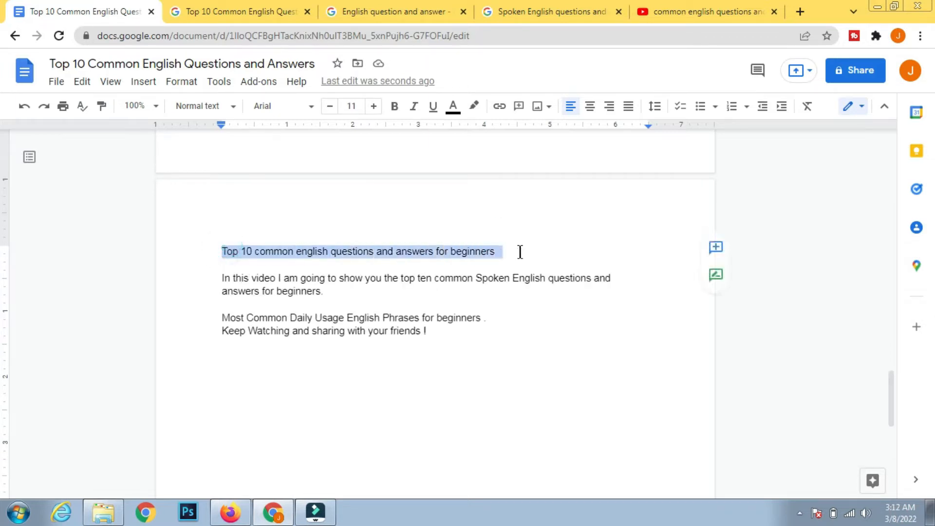
left_click(453, 317)
left_click_drag(438, 336, 223, 278)
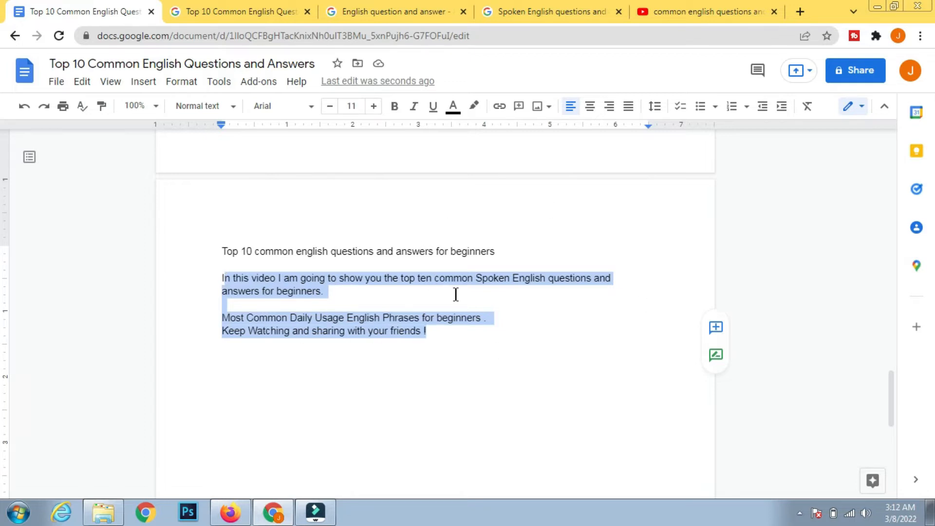
left_click(706, 11)
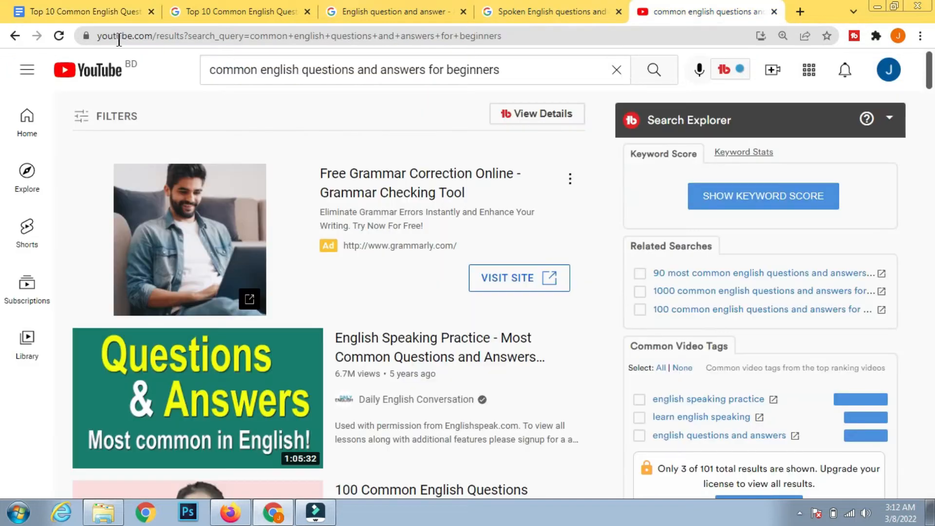
left_click(530, 68)
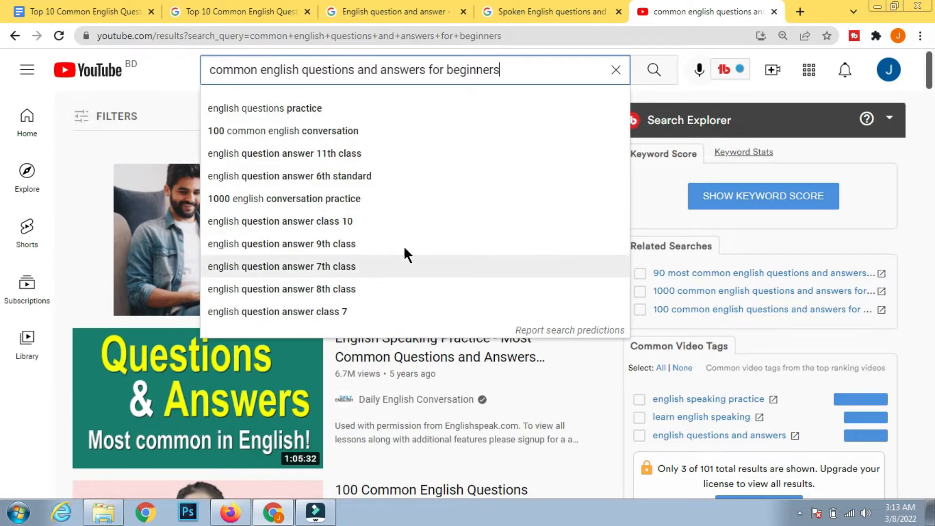
left_click(85, 12)
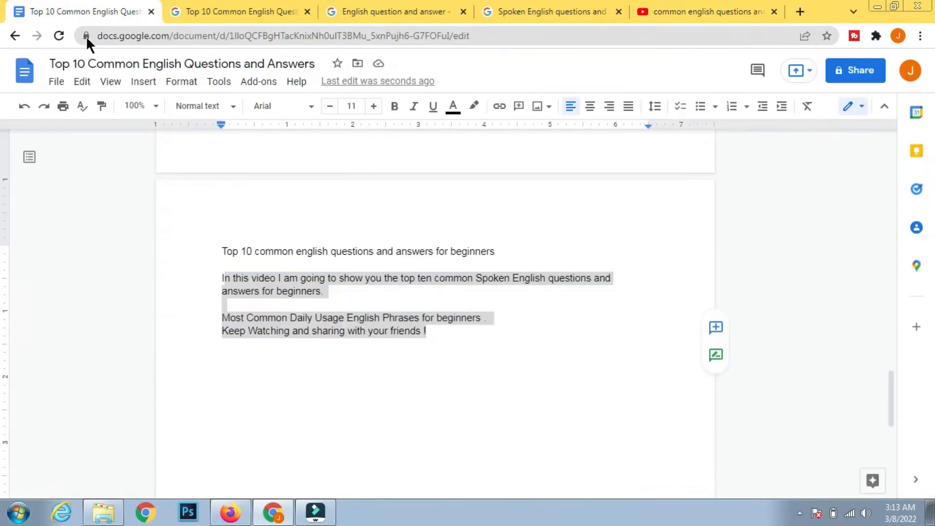
left_click(332, 297)
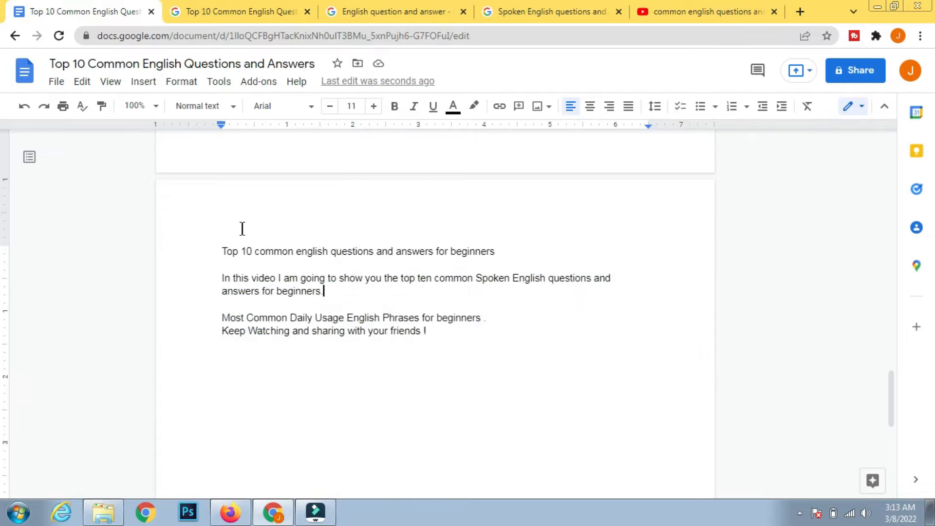
Step: Return to the YouTube results and examine the TubeBuddy extension's related searches and common video tags for the query
left_click(706, 11)
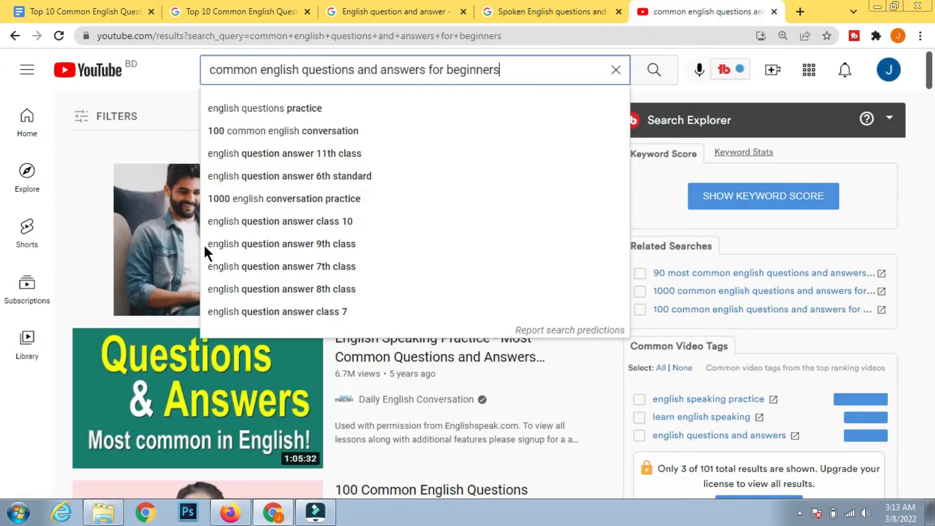
left_click(103, 51)
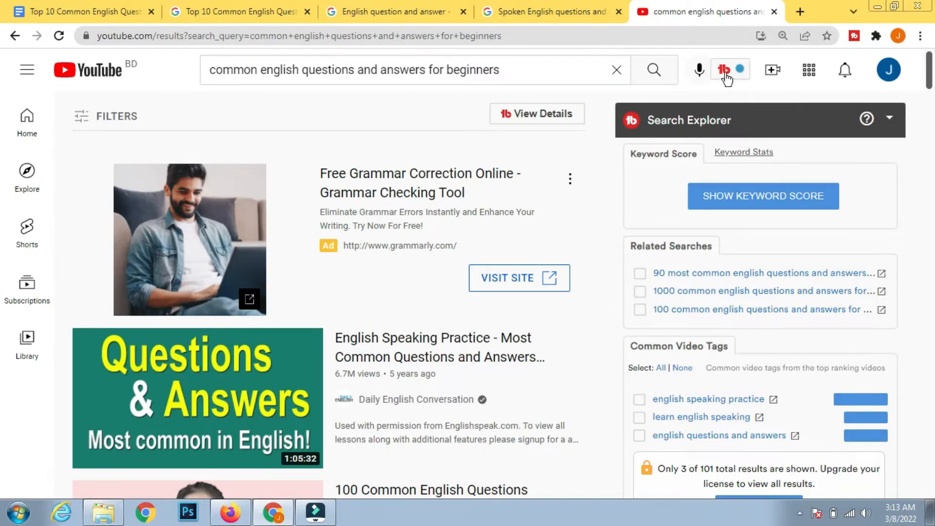
right_click(855, 39)
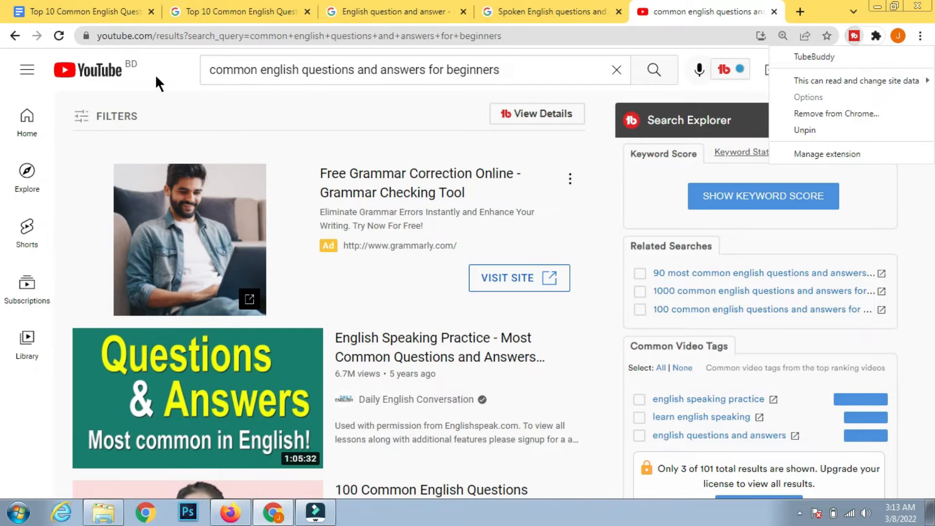
left_click(783, 114)
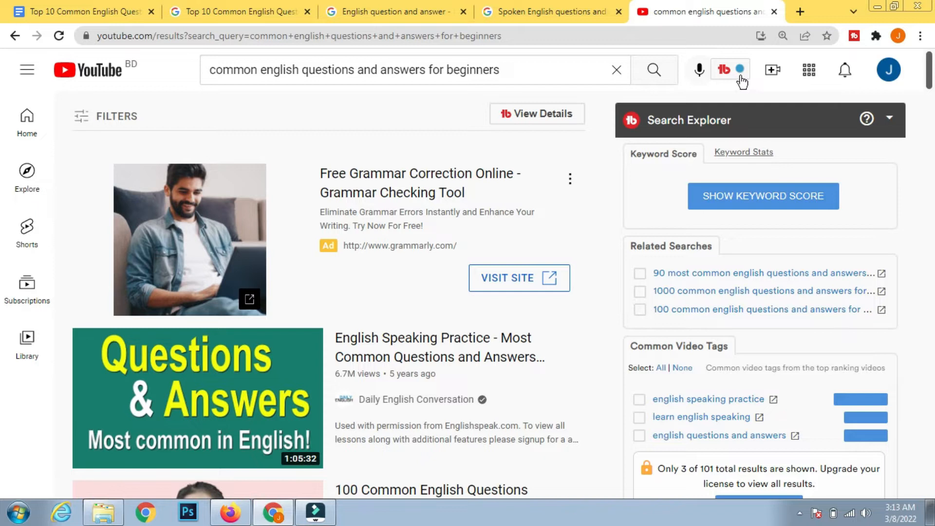
scroll(737, 247, "down", 1)
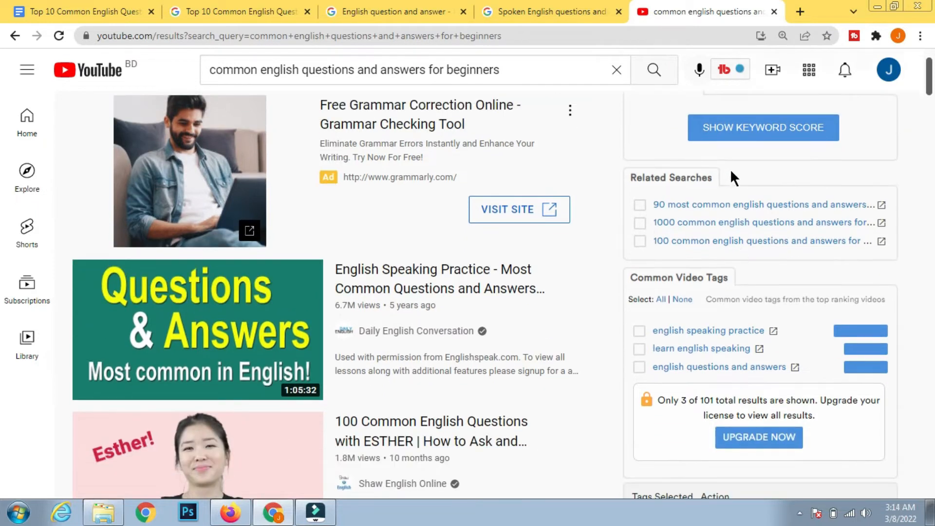
scroll(777, 242, "down", 1)
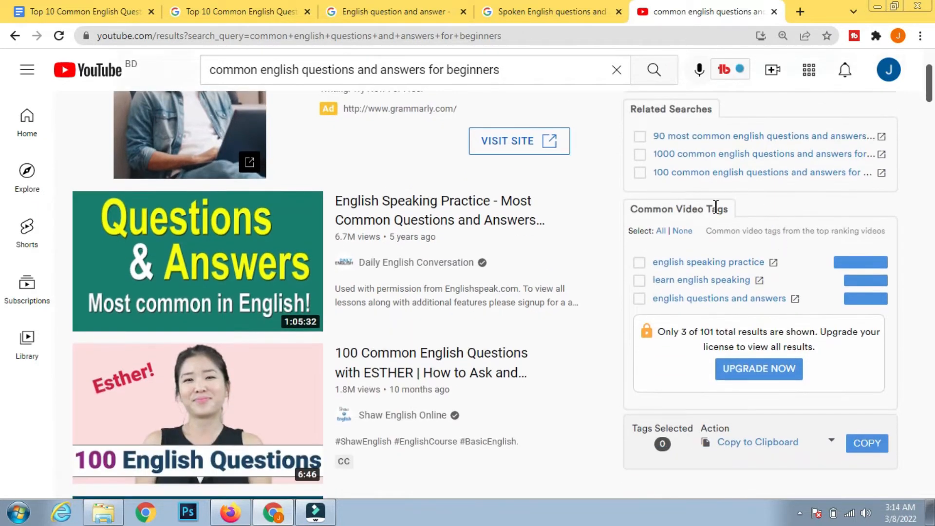
scroll(758, 269, "up", 2)
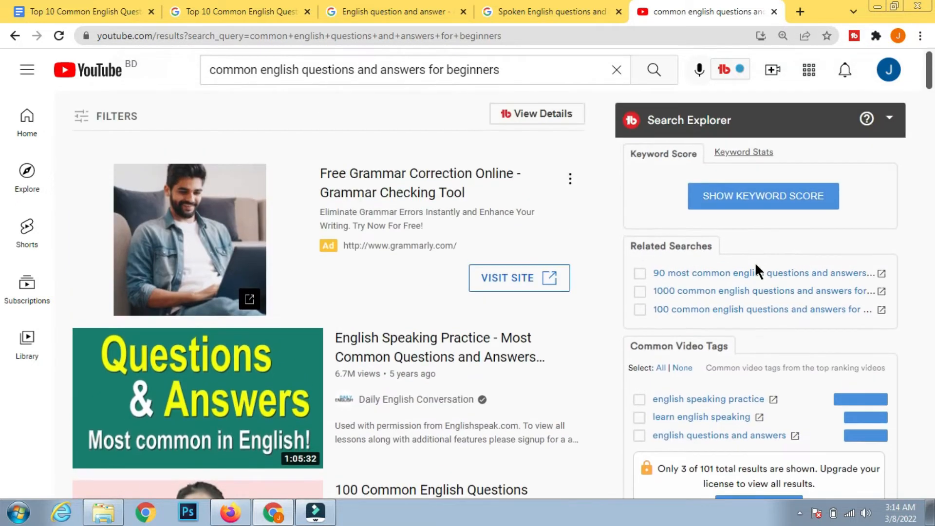
scroll(456, 243, "down", 1)
scroll(487, 272, "down", 2)
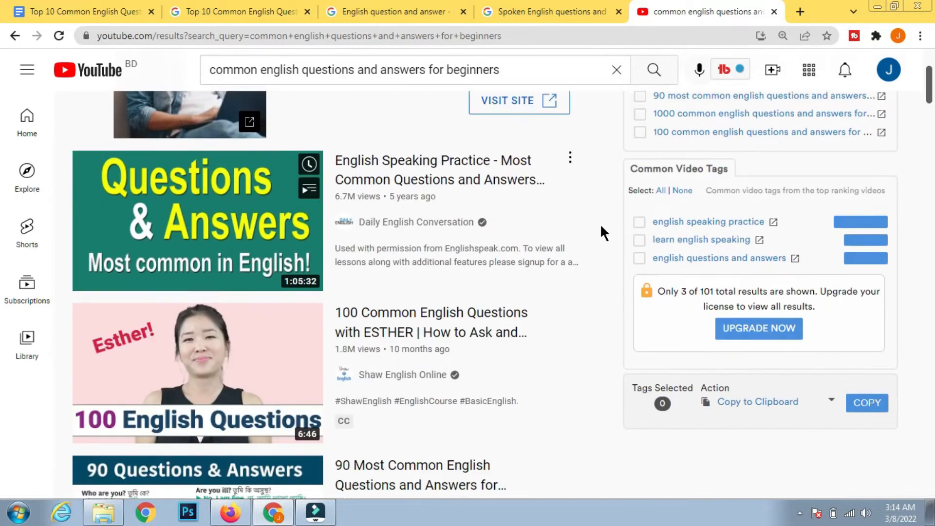
Step: Open the video "English Speaking Practice - Most Common Questions and Answers in English" and examine its Videolytics statistics, SEO score and tags
left_click(432, 138)
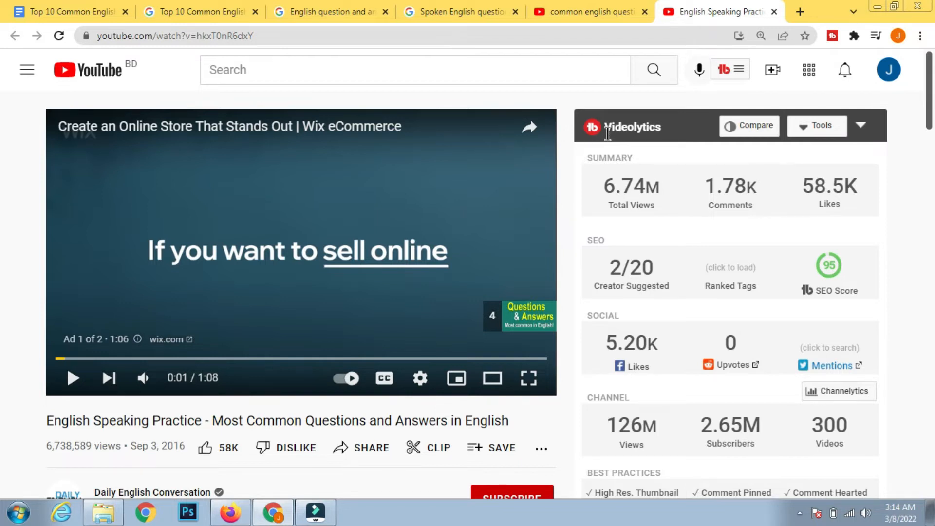
scroll(740, 223, "down", 1)
scroll(740, 223, "up", 1)
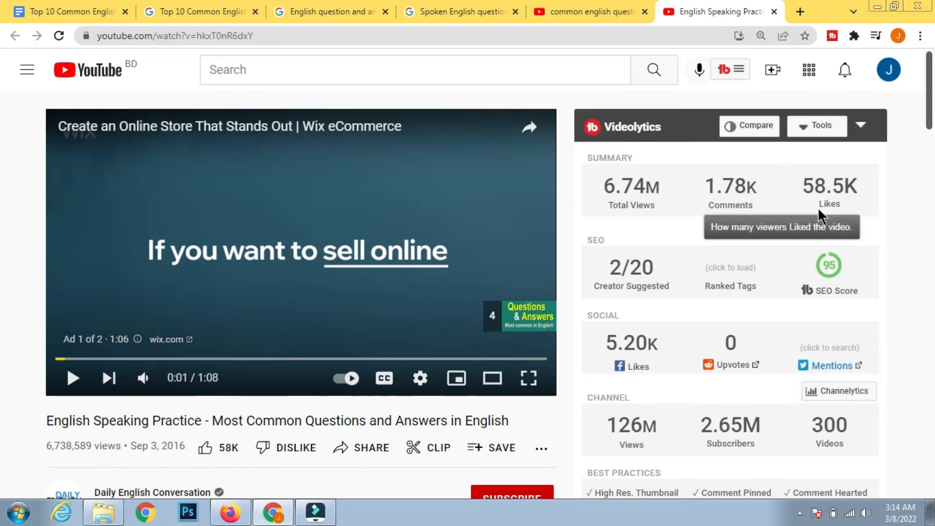
scroll(828, 217, "down", 1)
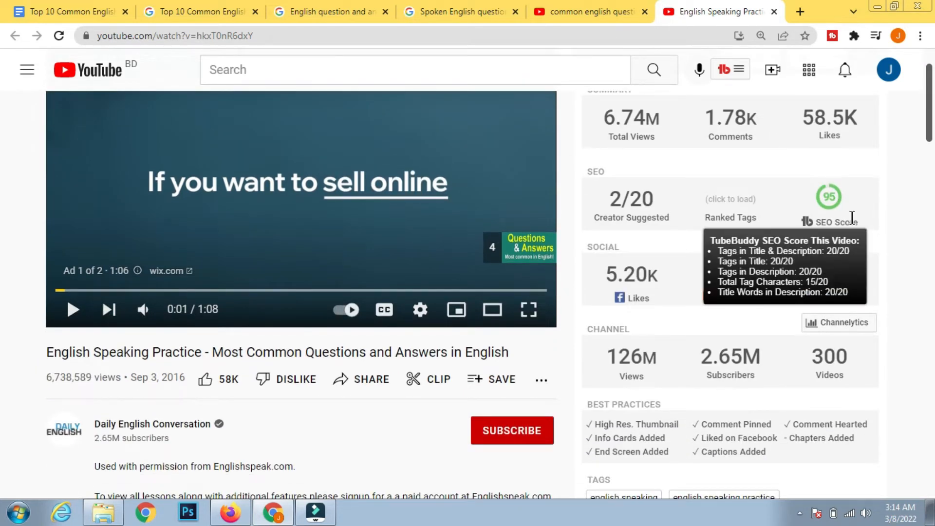
scroll(664, 217, "down", 1)
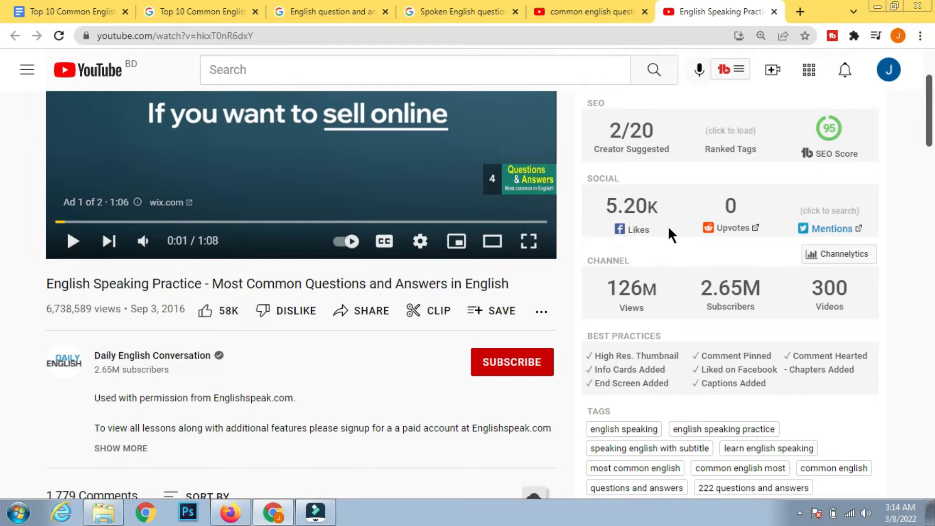
scroll(667, 226, "down", 4)
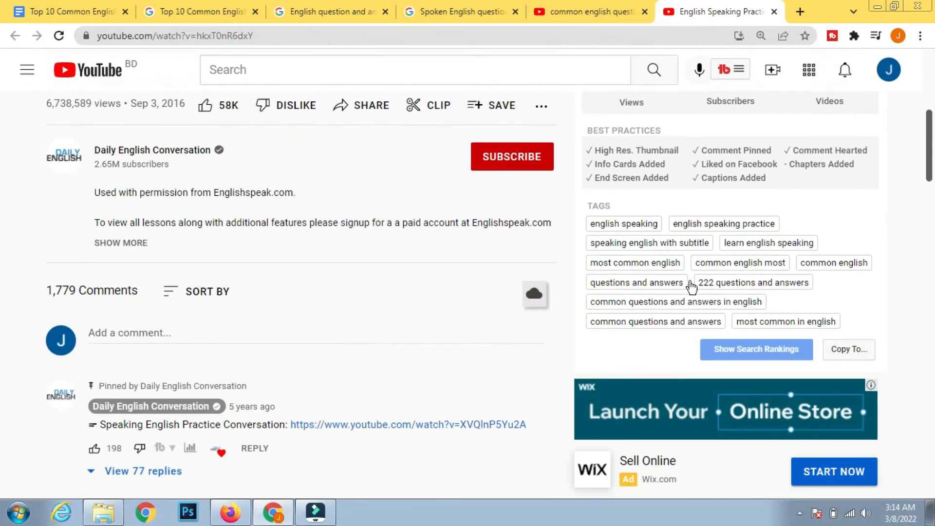
scroll(715, 250, "up", 4)
scroll(385, 224, "down", 1)
scroll(383, 229, "down", 2)
scroll(746, 273, "up", 7)
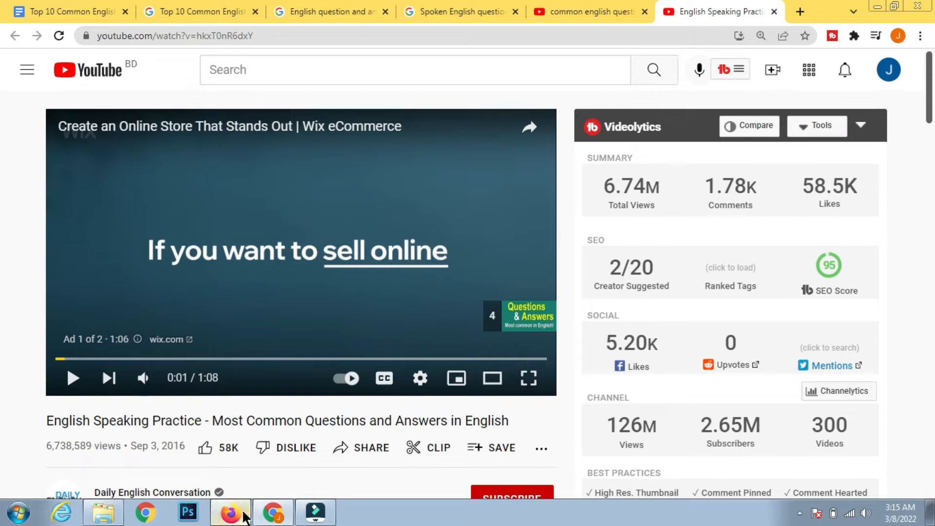
Step: Switch to Firefox, open YouTube, and go to YouTube Studio for the Answerium channel
left_click(239, 512)
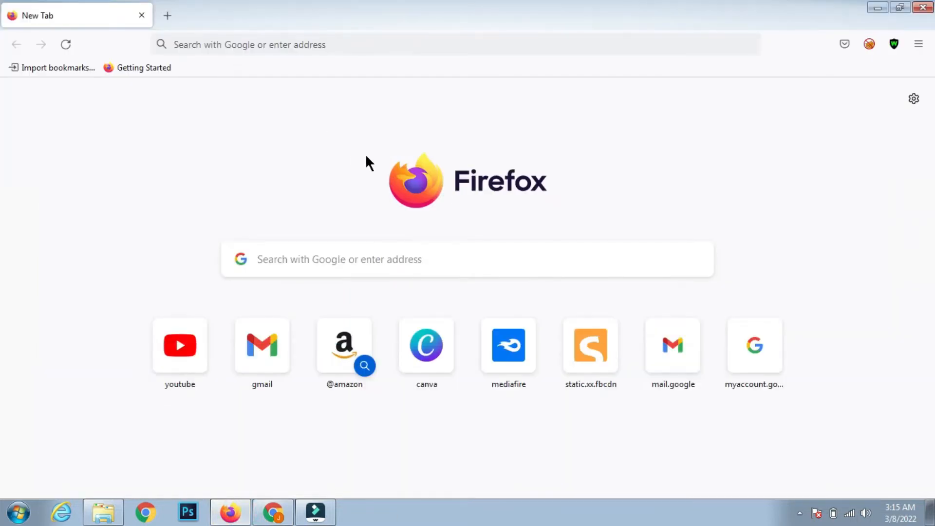
left_click(184, 351)
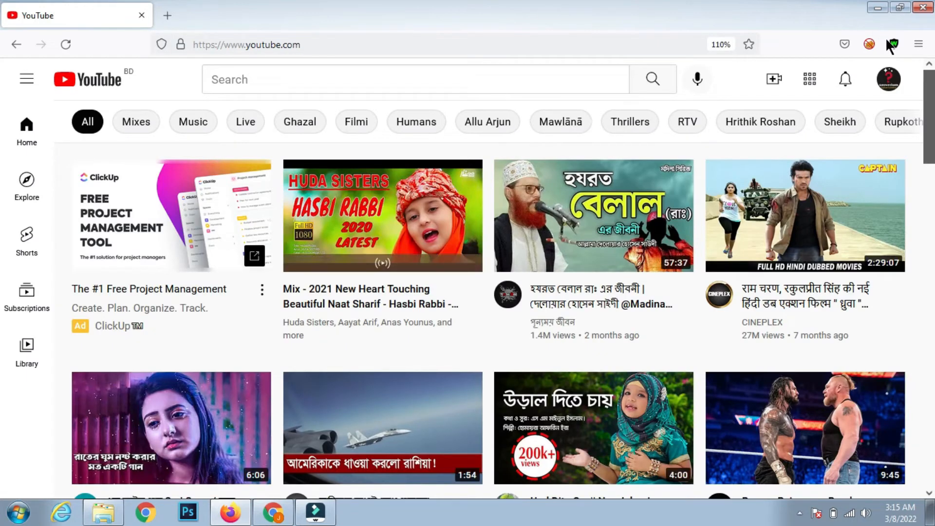
left_click(775, 90)
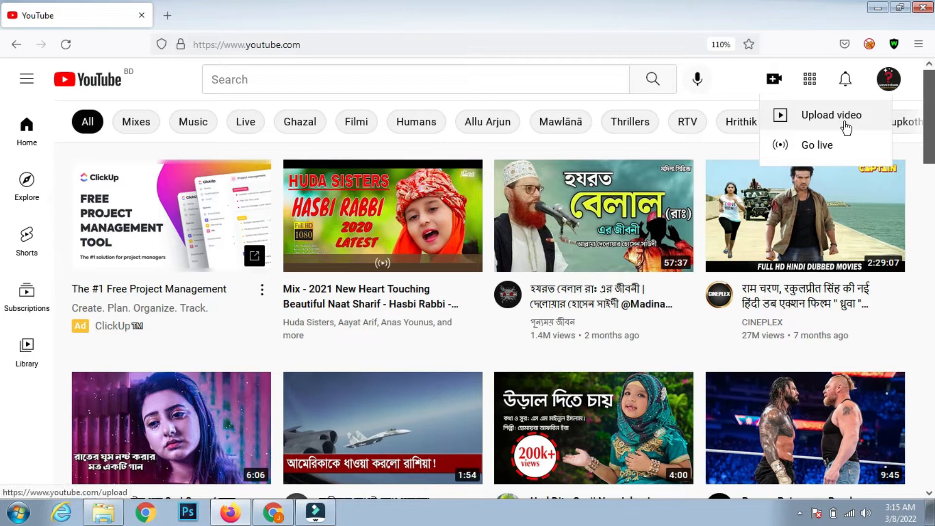
left_click(737, 79)
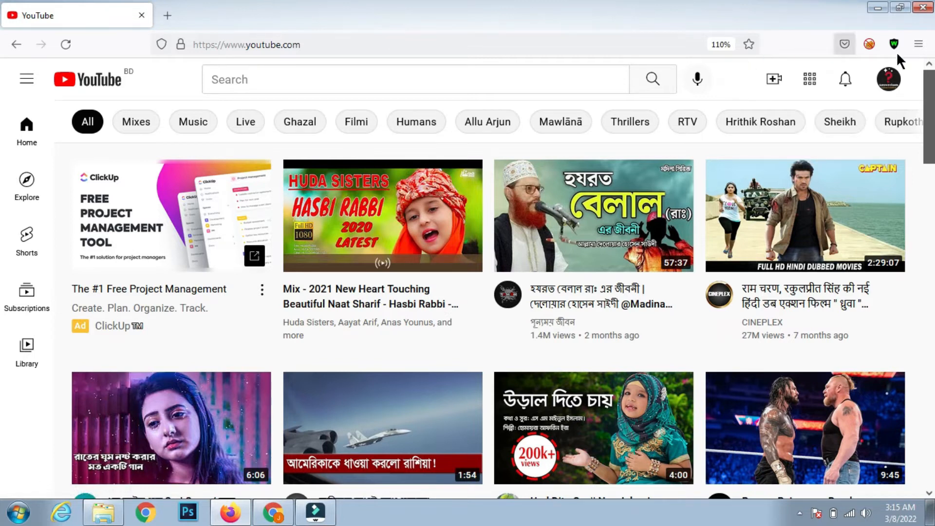
left_click(891, 85)
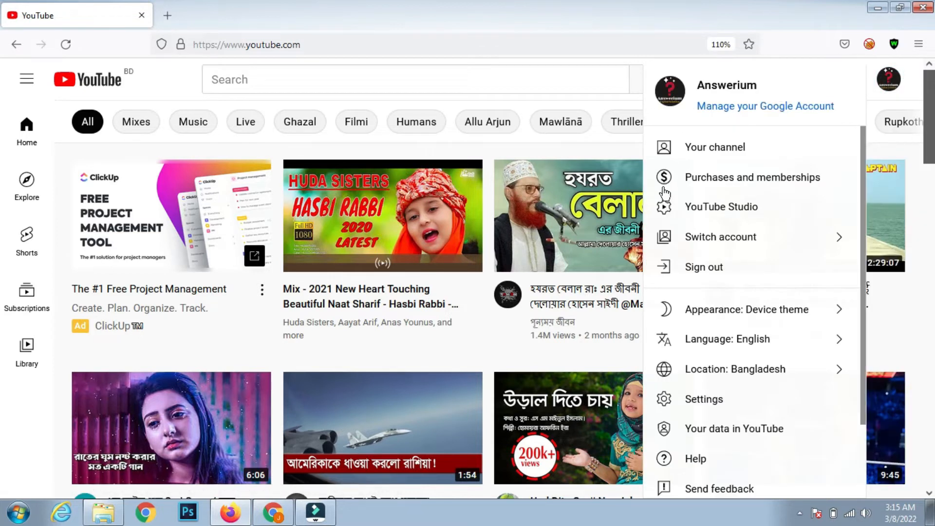
left_click(760, 210)
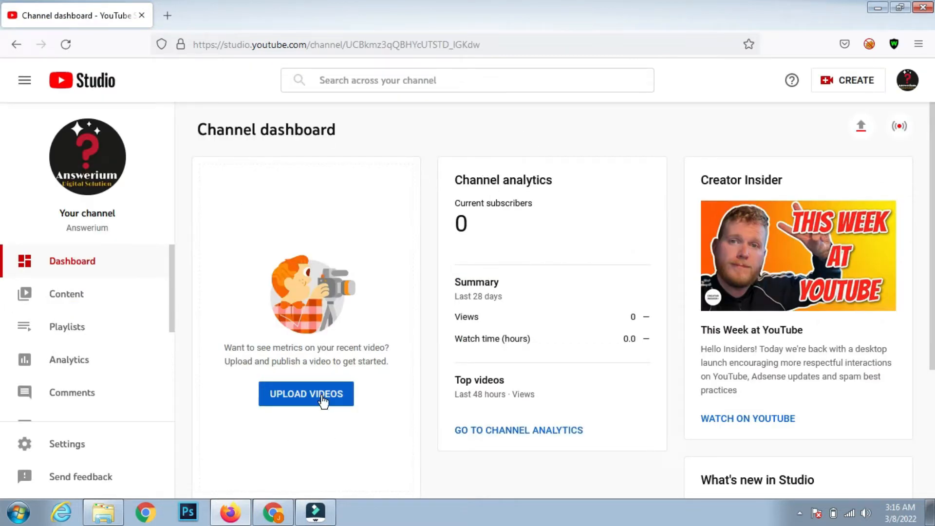
Step: Start a new video upload with the file "Top 10 Common English Question" from the TEB 2022 folder
left_click(850, 91)
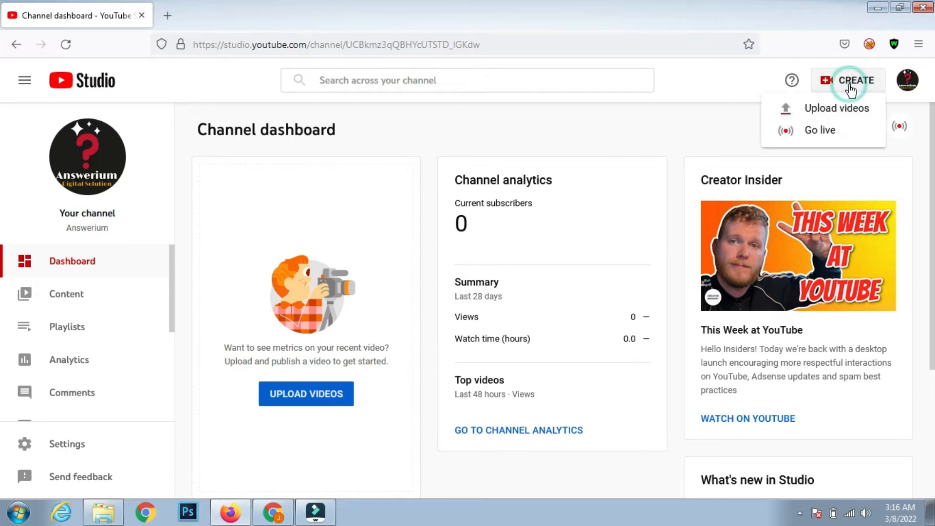
left_click(817, 107)
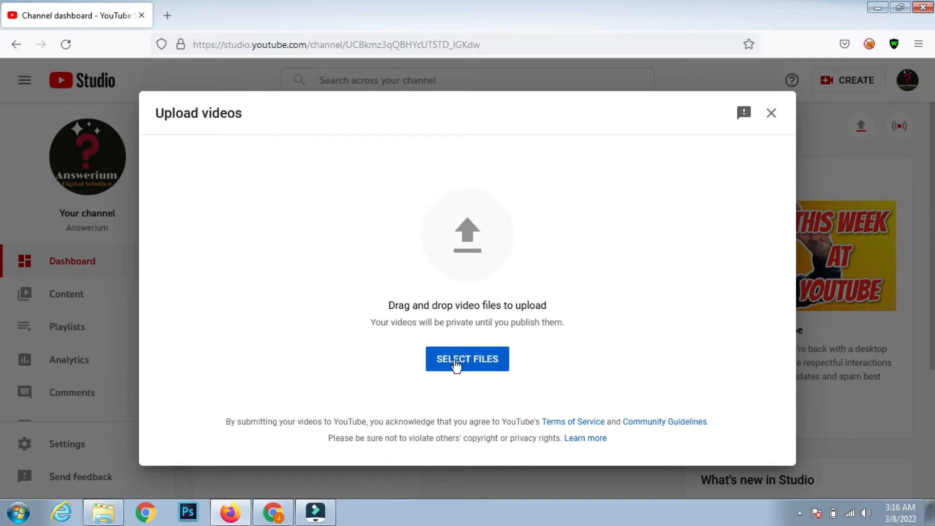
left_click(455, 365)
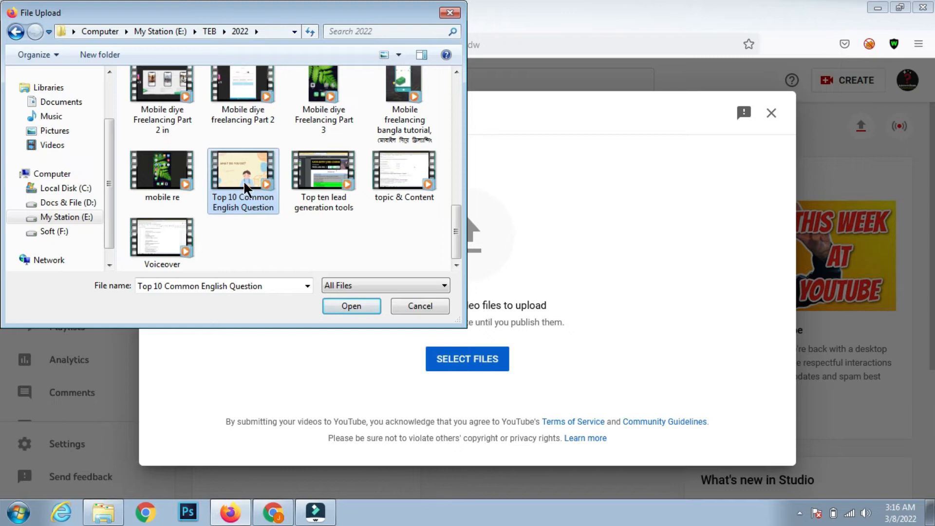
left_click(333, 307)
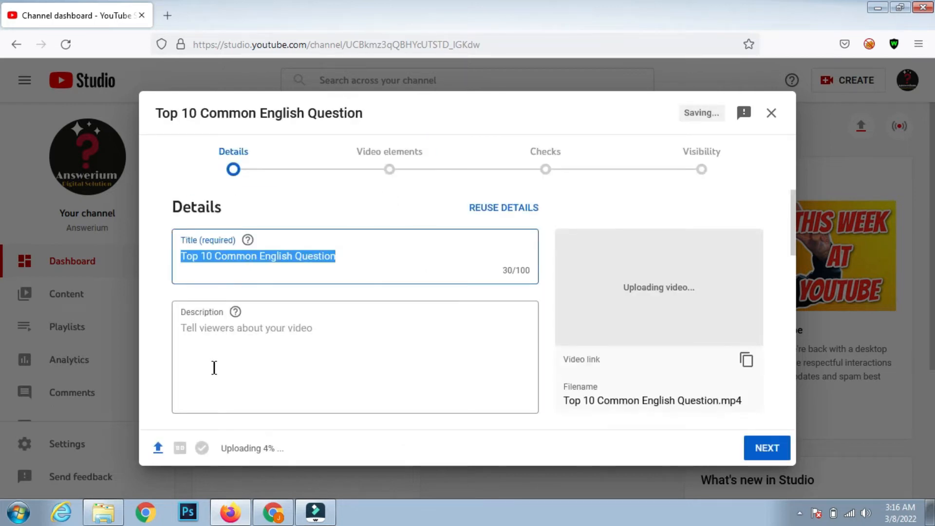
Step: Copy "Top 10 common english questions and answers for beginners" from the Google Docs document into the uploaded video's title, replacing the default text
key("alt+Tab")
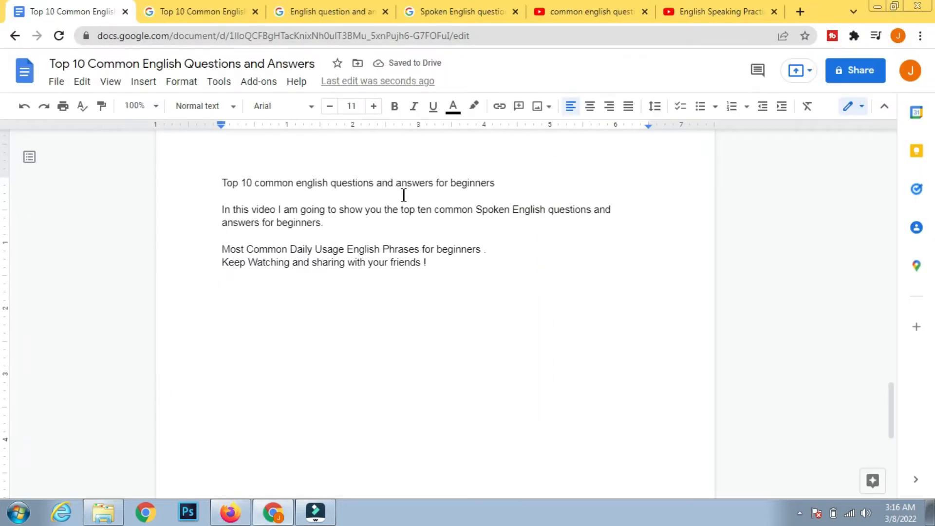
triple_click(276, 182)
key("ctrl+c")
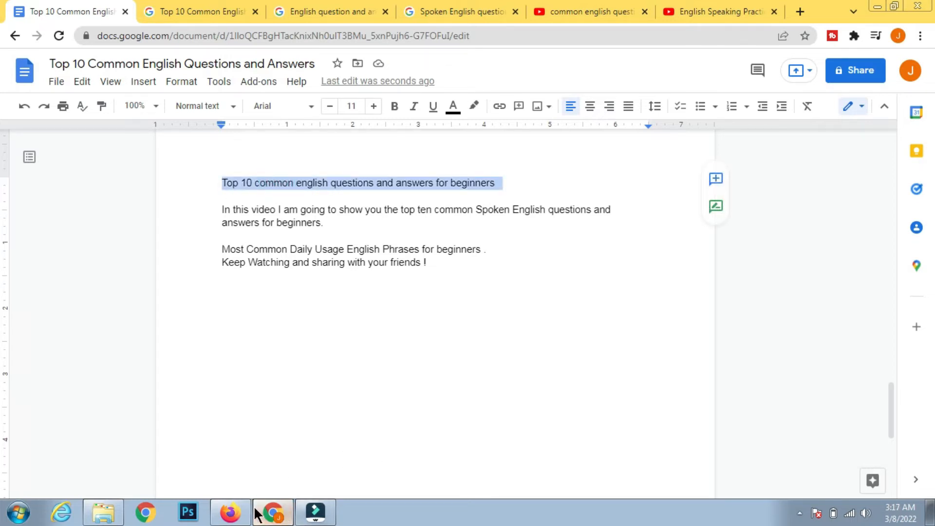
left_click(240, 515)
key("ctrl+v")
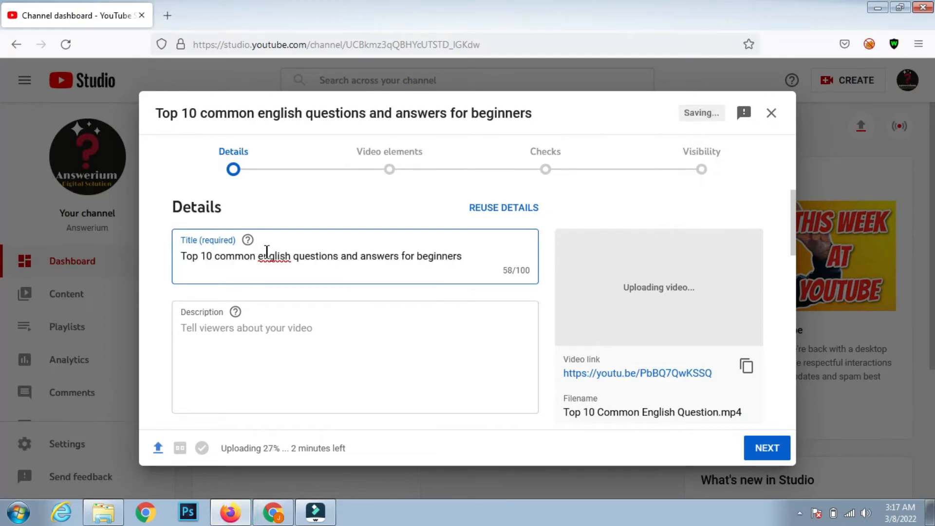
Step: Correct "english" to "English" in the video title and append "| Daily Spoken English" to it
right_click(267, 252)
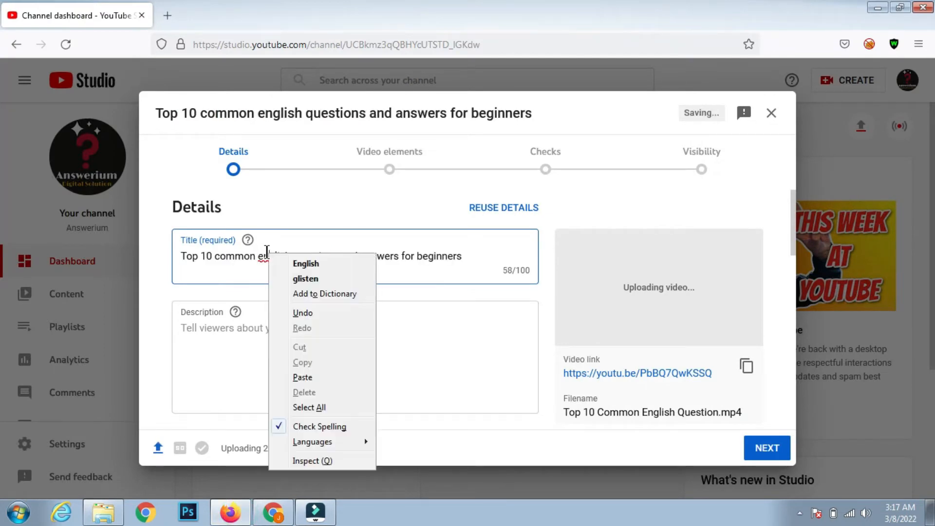
left_click(334, 270)
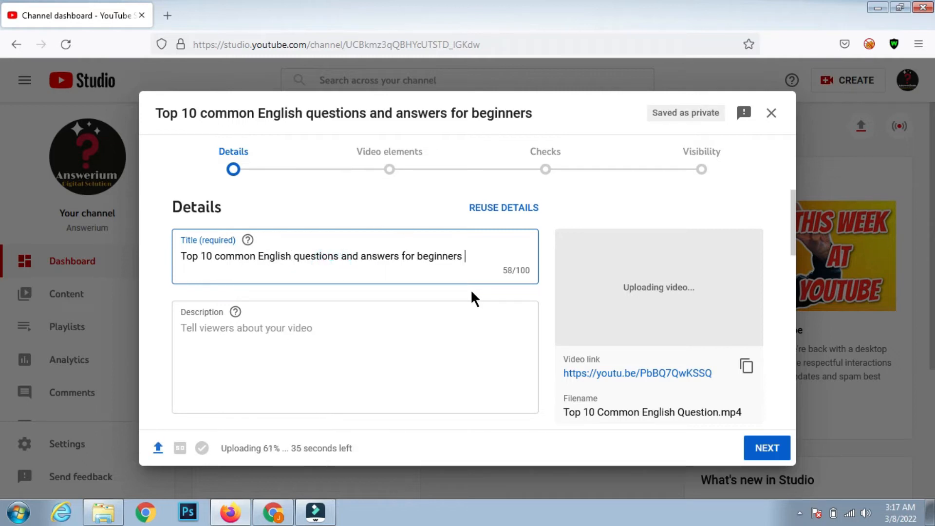
type("|")
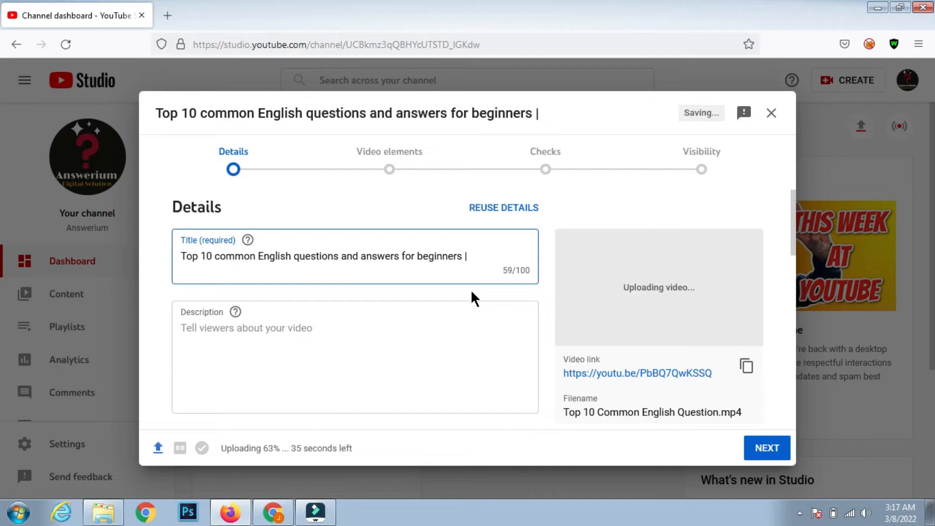
type(" Spoken English")
key("ctrl+Left")
key("ctrl+Left")
type("Daily")
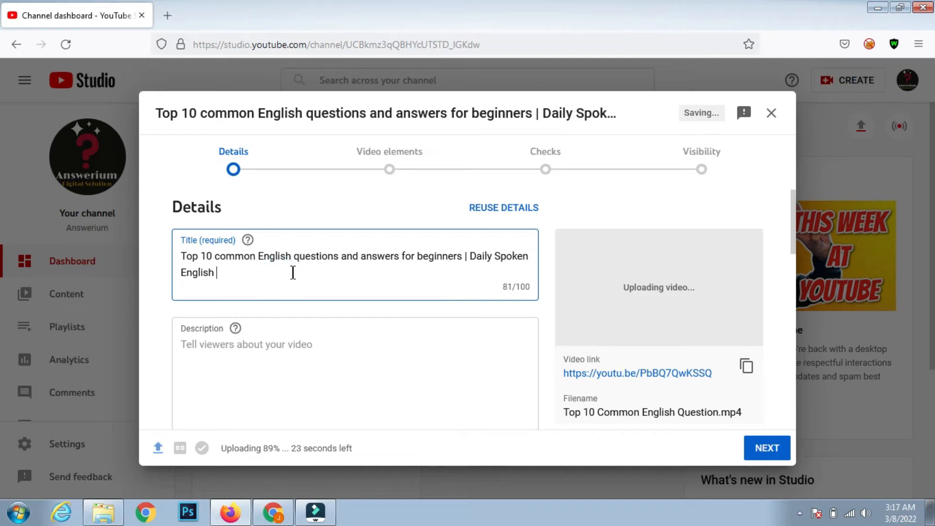
Step: Copy the description text, from "In this video I am going to show you" through "Keep Watching", from the Google Docs document into the video's description
key("alt+Tab")
left_click(292, 268)
left_click_drag(221, 210, 450, 268)
key("ctrl+c")
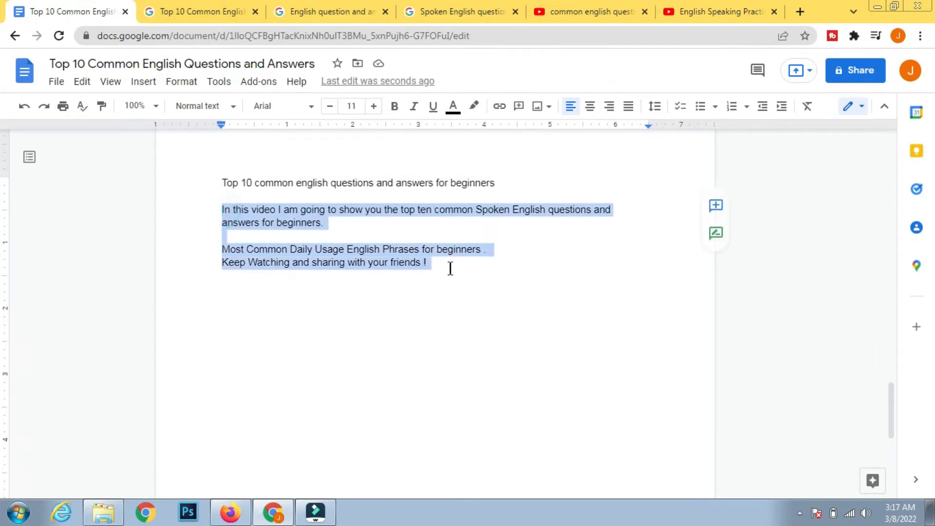
key("alt+Tab")
left_click(289, 349)
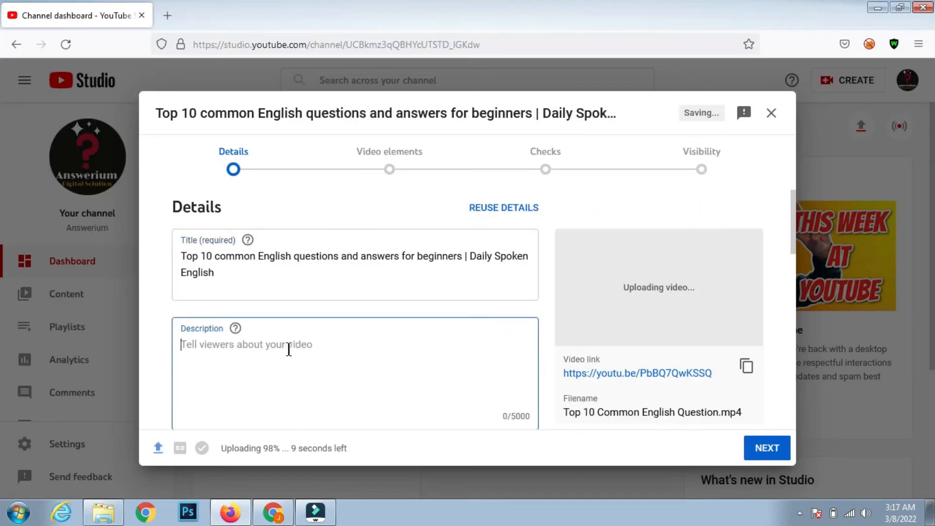
key("ctrl+v")
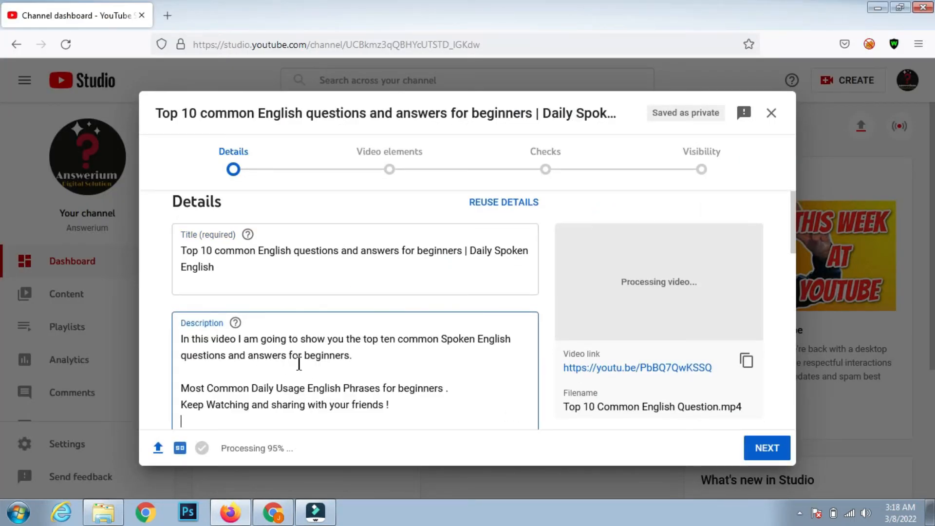
Step: Verify the account by text message to unlock custom thumbnails, entering the phone number and the 6-digit verification code
scroll(300, 363, "down", 4)
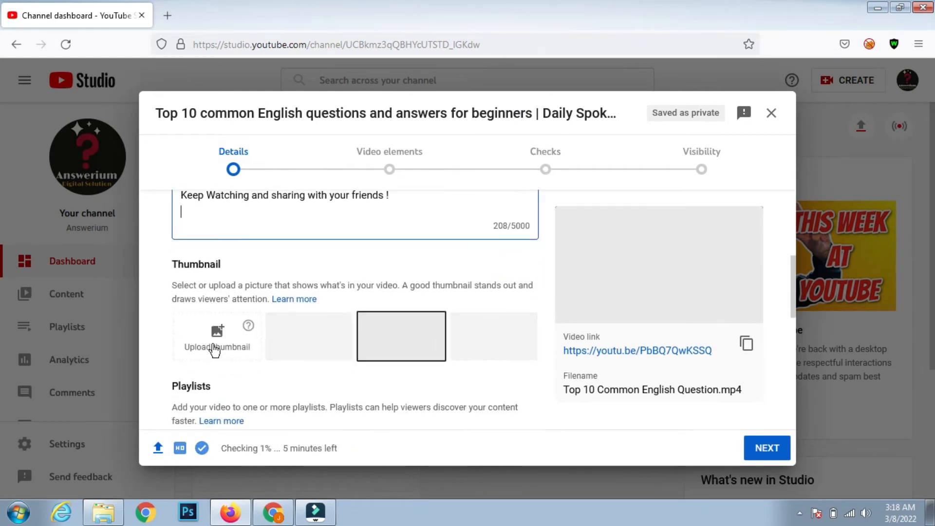
left_click(217, 331)
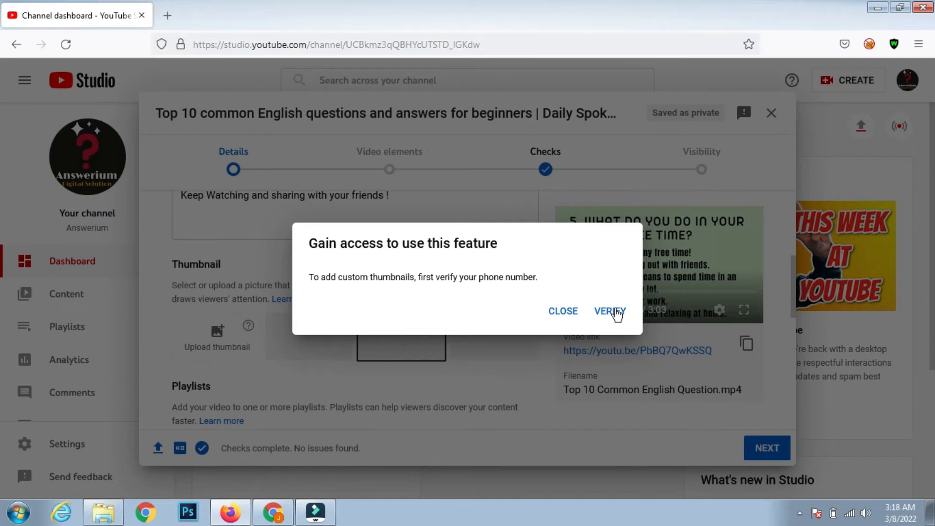
left_click(610, 312)
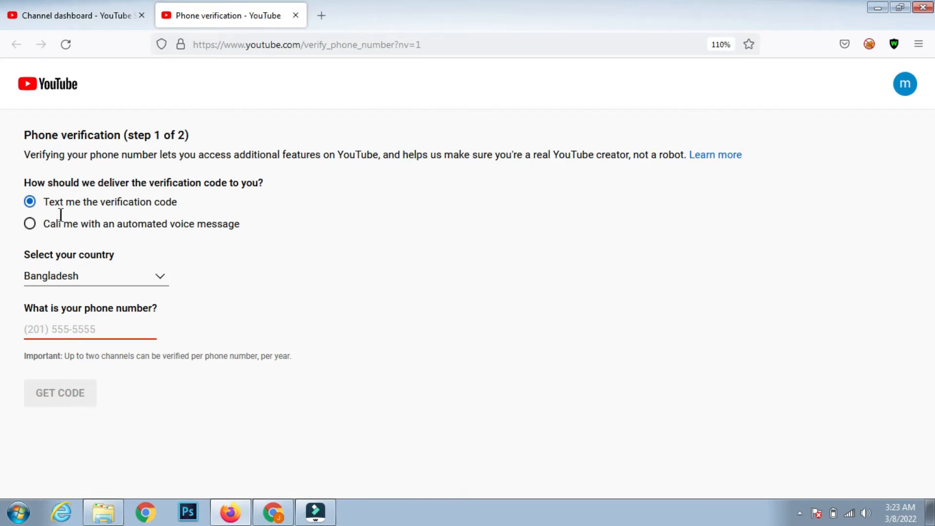
left_click(59, 322)
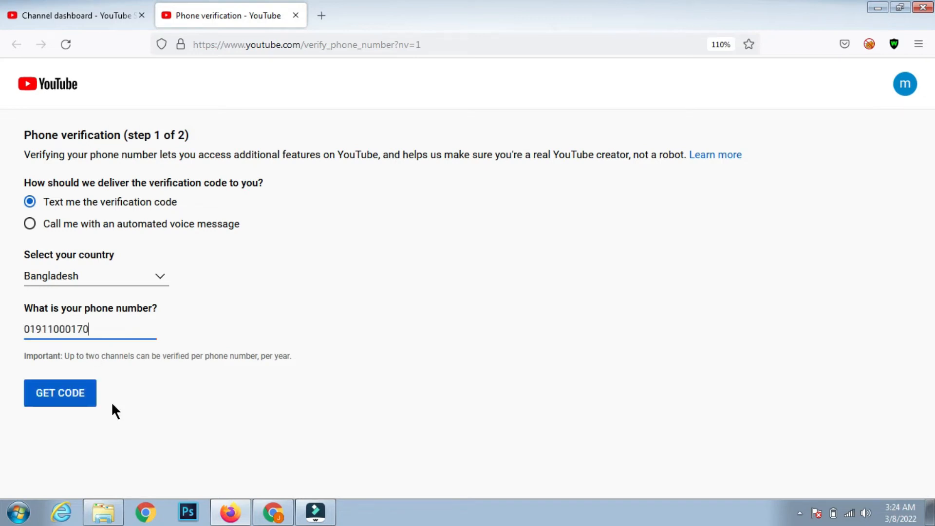
left_click(50, 397)
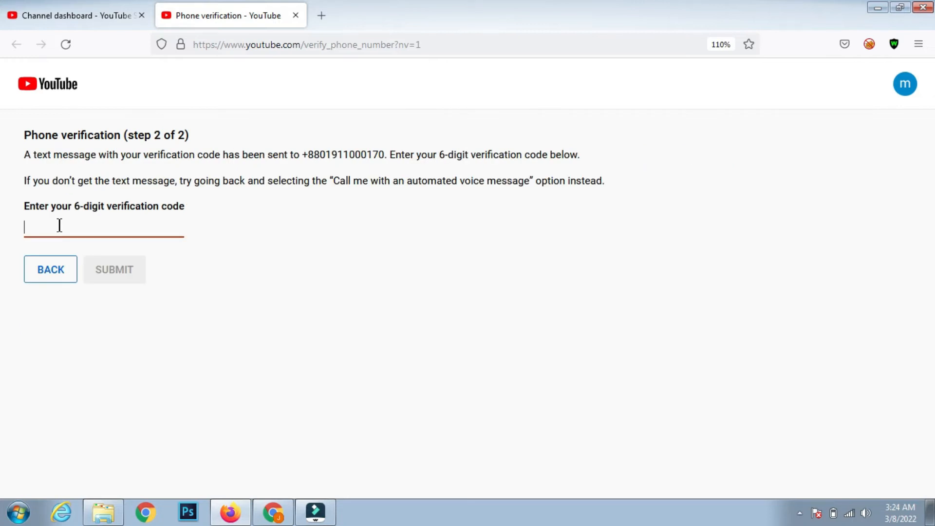
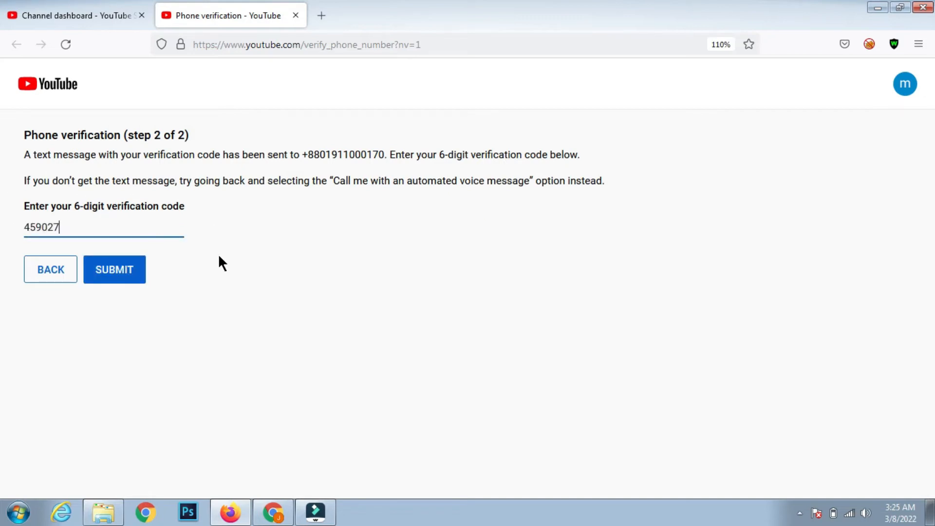
left_click(122, 275)
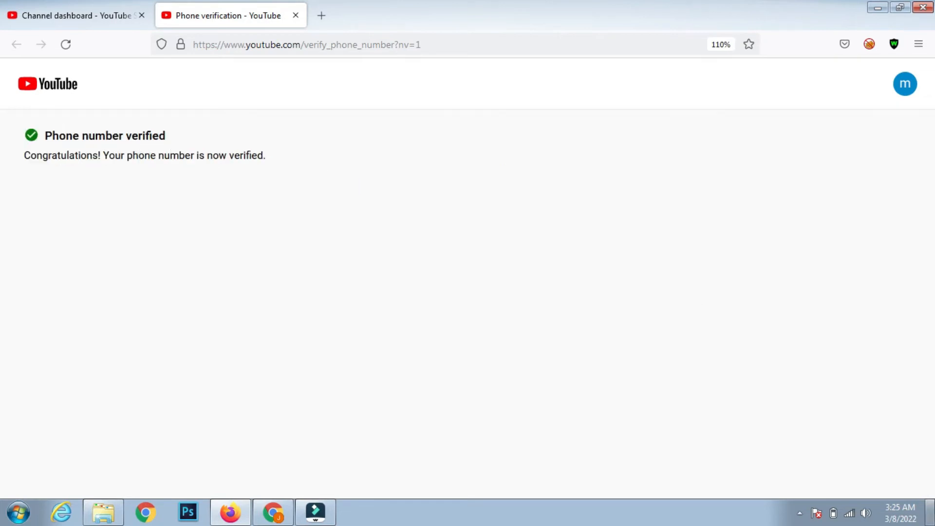
Step: Return to the video upload and add the image "Top 10" from the Downloads folder as its custom thumbnail
left_click(71, 17)
left_click(217, 335)
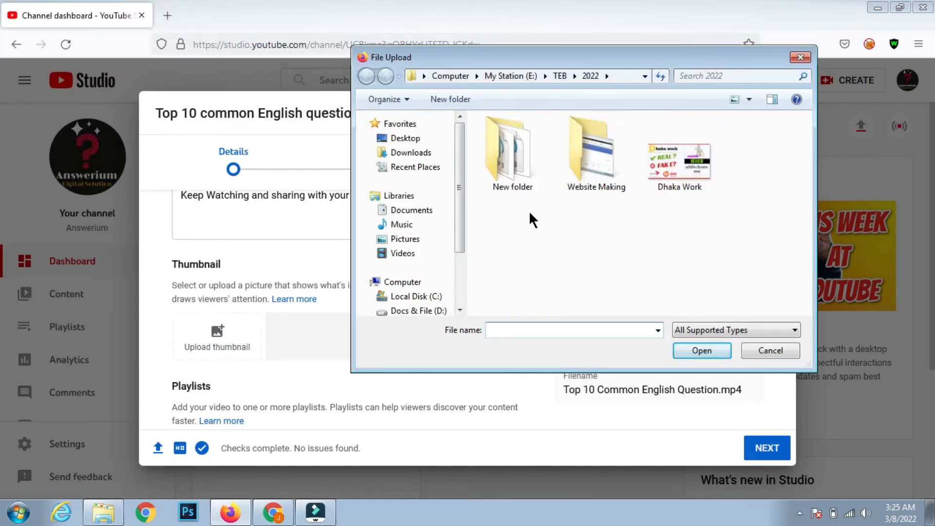
left_click(412, 153)
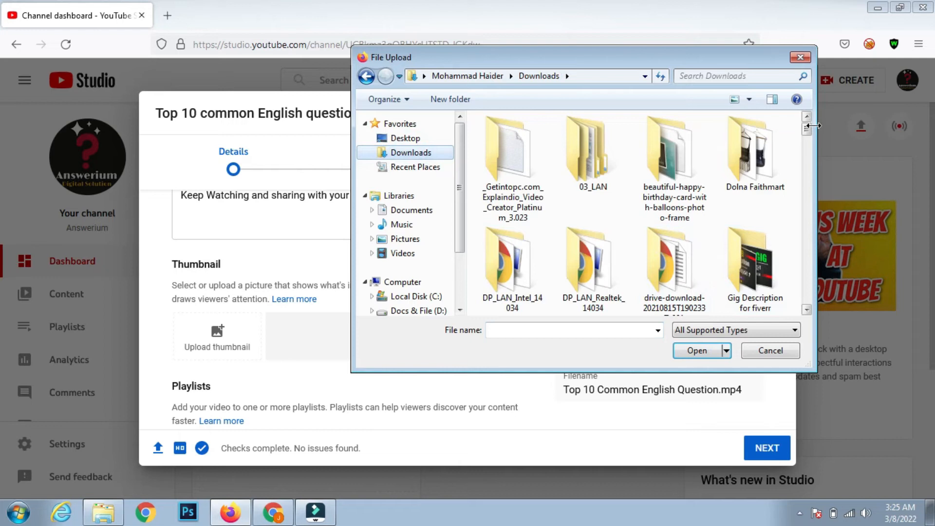
left_click_drag(805, 133, 805, 291)
left_click(663, 189)
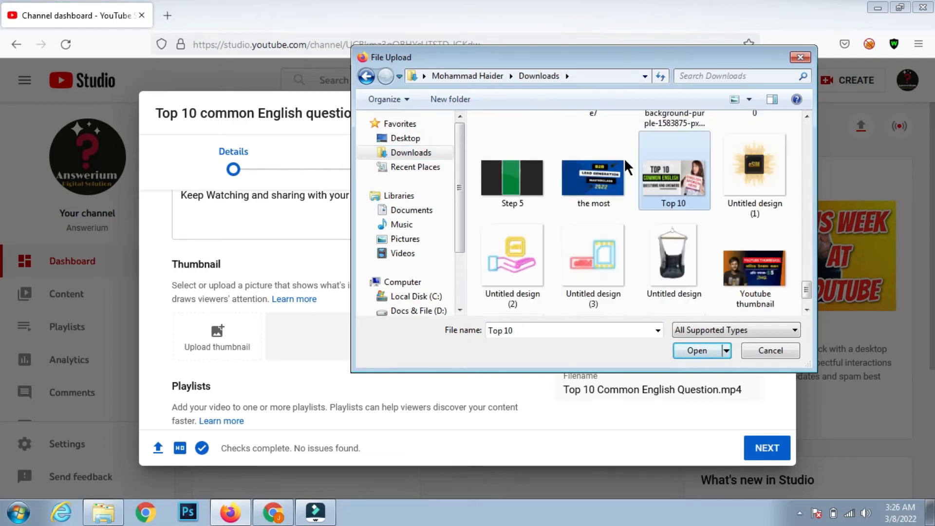
left_click(698, 351)
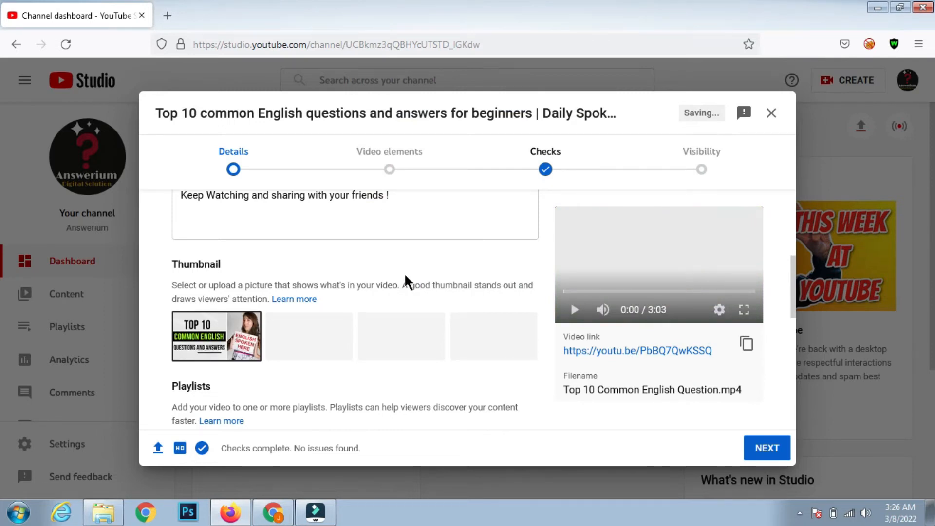
Step: Set the video's audience to "No, it's not made for kids"
scroll(408, 282, "down", 4)
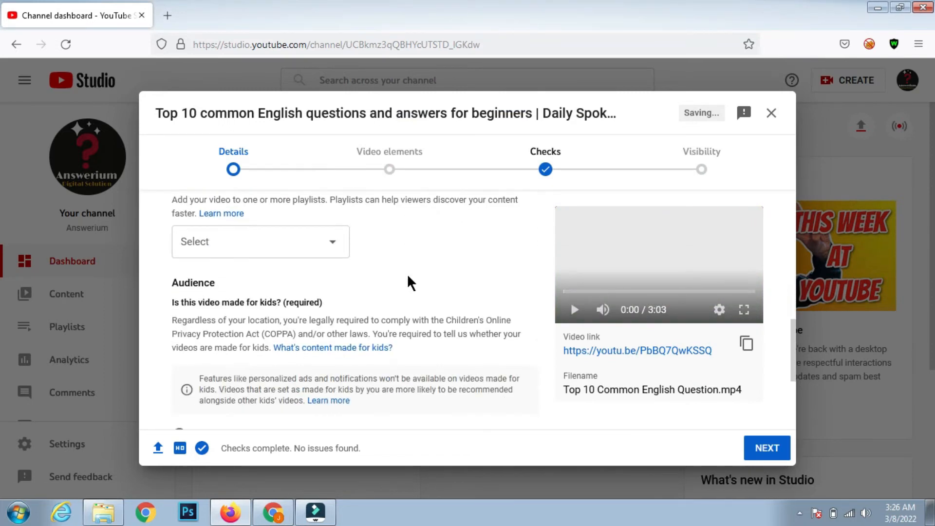
scroll(408, 282, "down", 3)
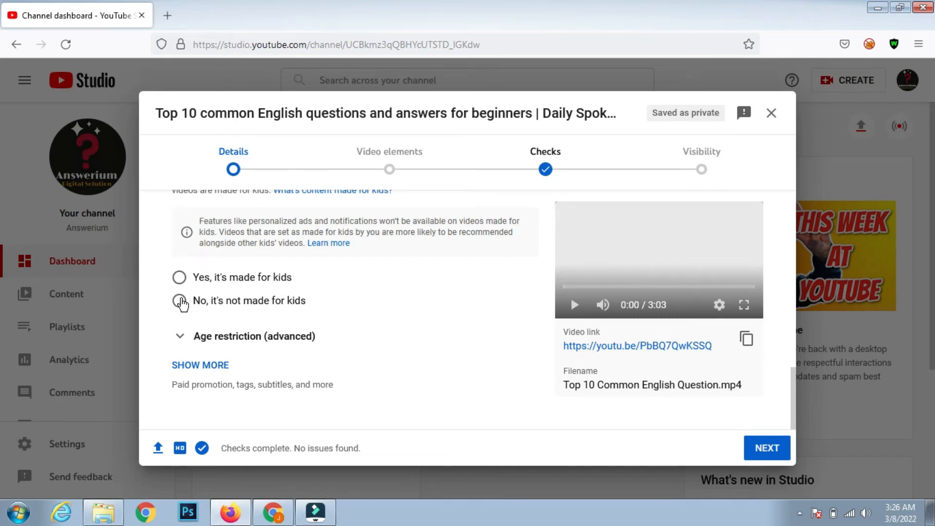
left_click(179, 302)
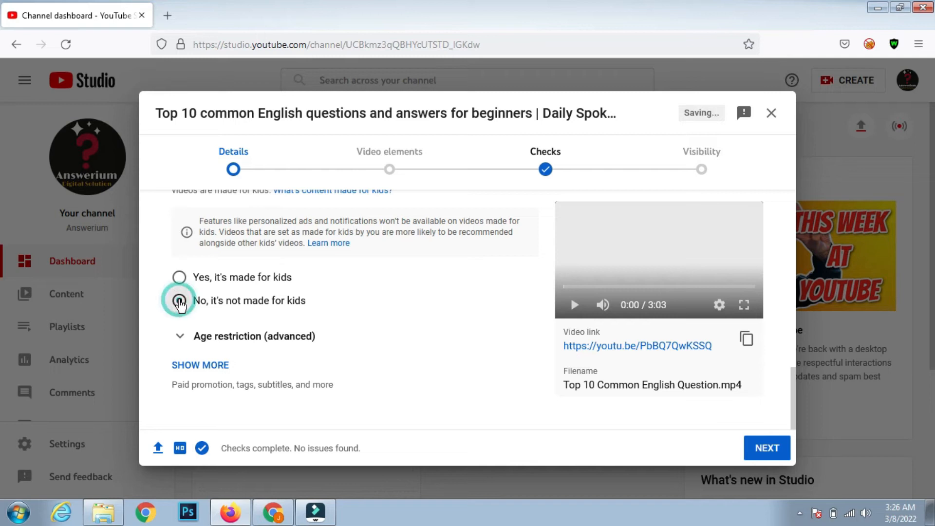
Step: Expand the additional video details and add the tag "Top 10 common English questions and answers", copied from the title
left_click(215, 366)
scroll(369, 319, "down", 10)
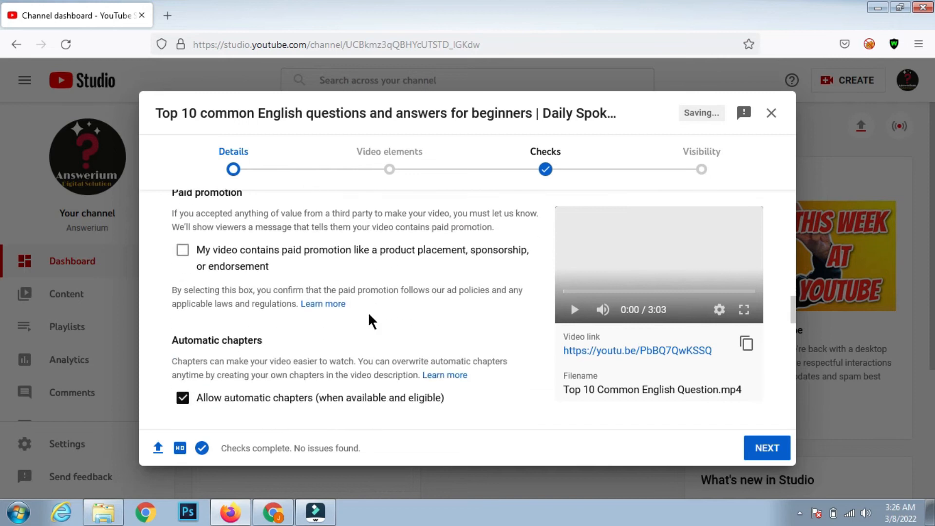
left_click(235, 287)
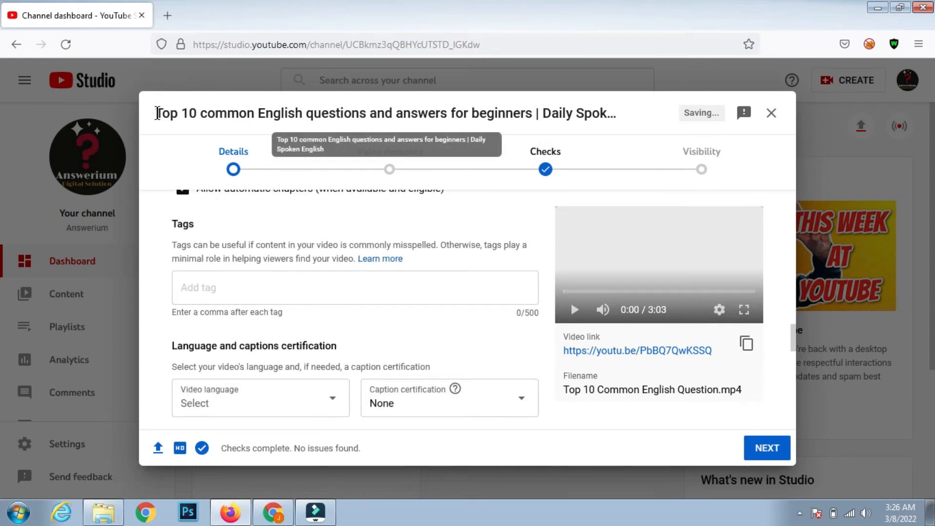
left_click_drag(156, 113, 449, 118)
key("ctrl+c")
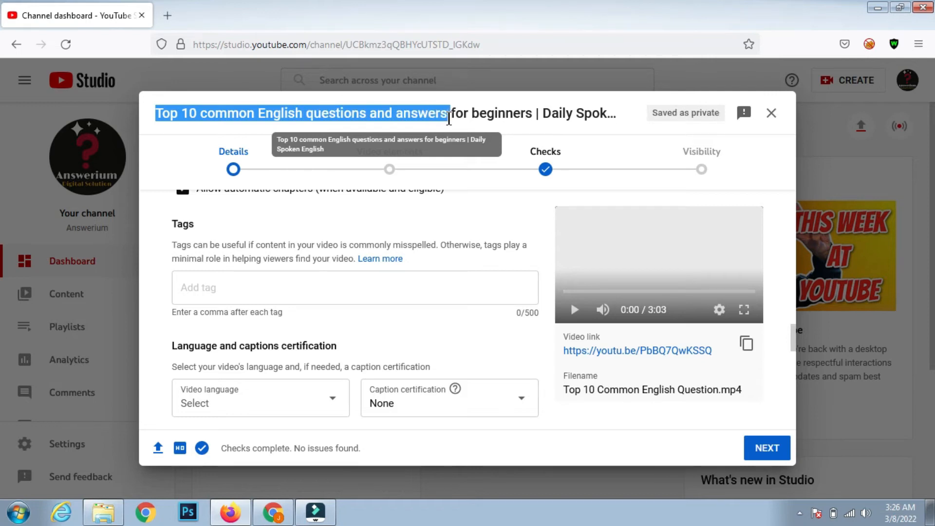
left_click(288, 288)
key("ctrl+v")
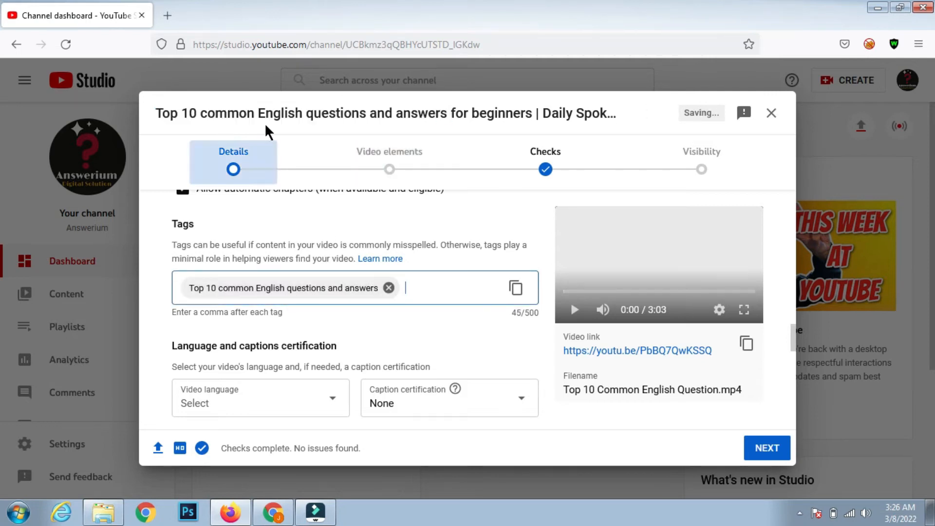
Step: Add the tags "common English questions" and "questions and answers", copied from the video title
left_click_drag(237, 109, 363, 122)
key("ctrl+c")
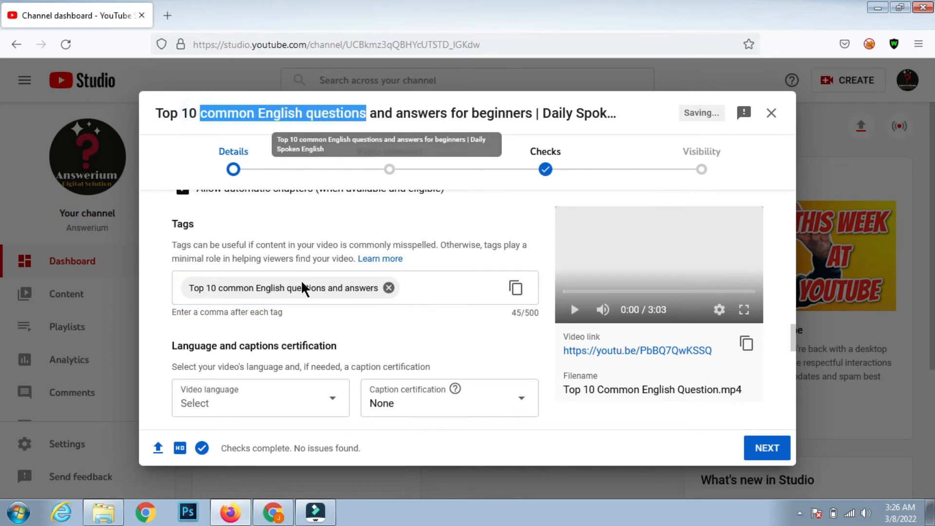
left_click(417, 288)
key("ctrl+v")
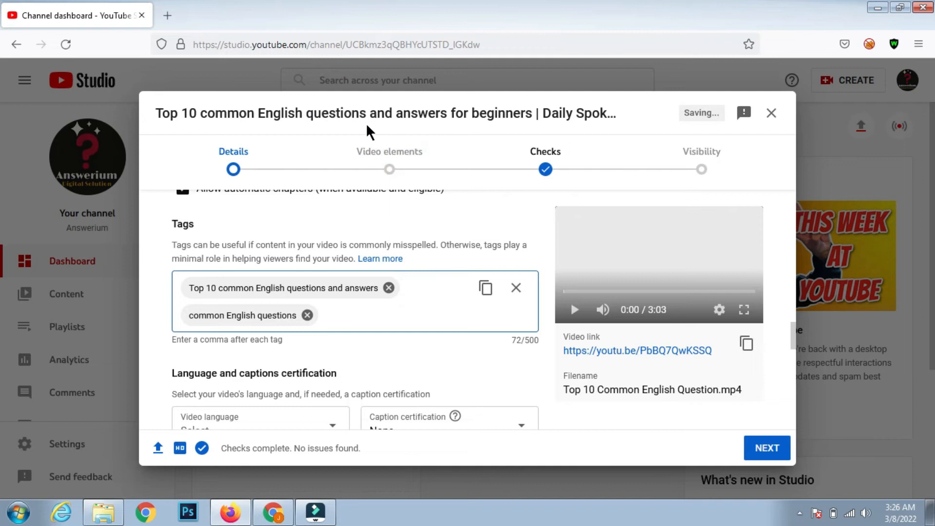
left_click_drag(306, 109, 448, 115)
key("ctrl+c")
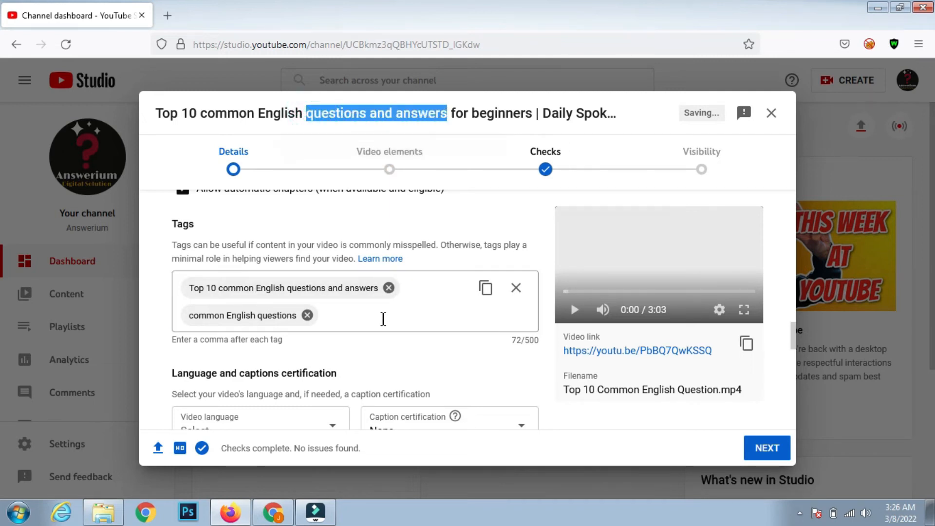
left_click(381, 319)
key("ctrl+v")
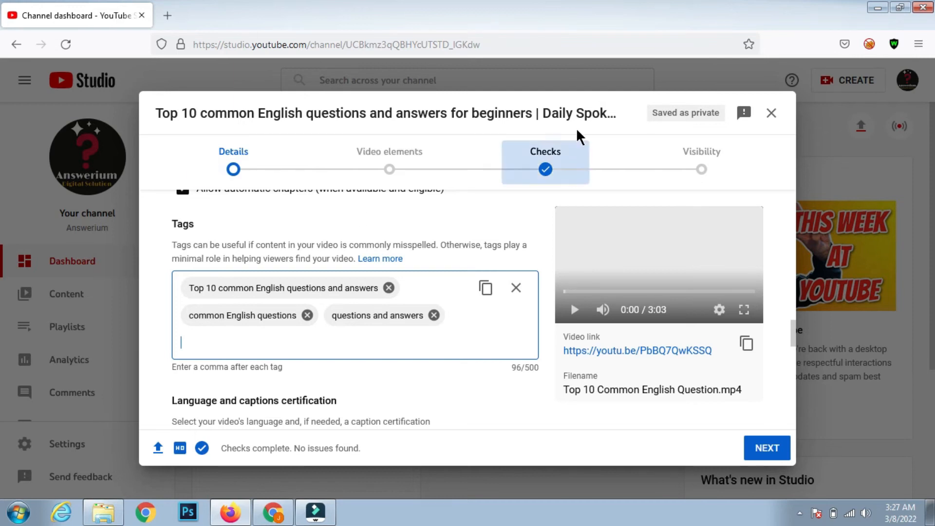
Step: Copy "Daily Spoken English" from the title field and add it as another video tag
scroll(462, 236, "up", 10)
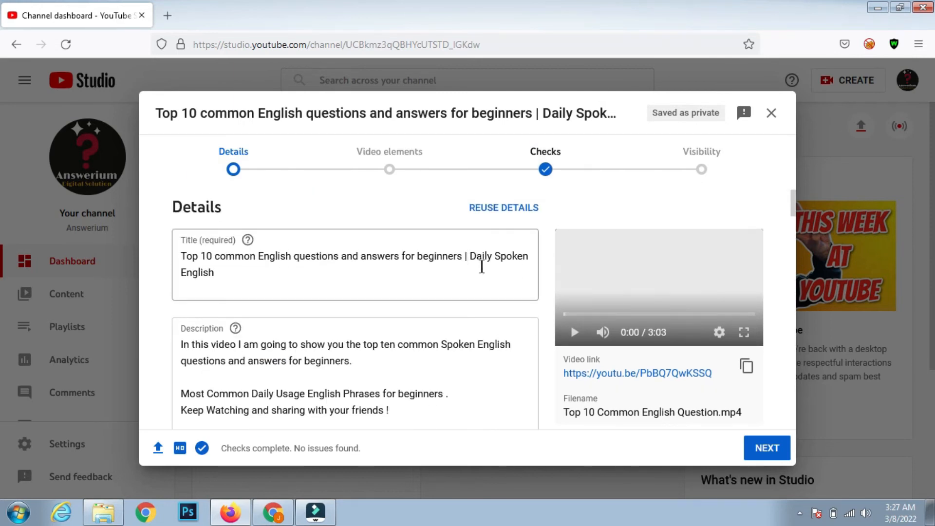
left_click_drag(471, 258, 485, 273)
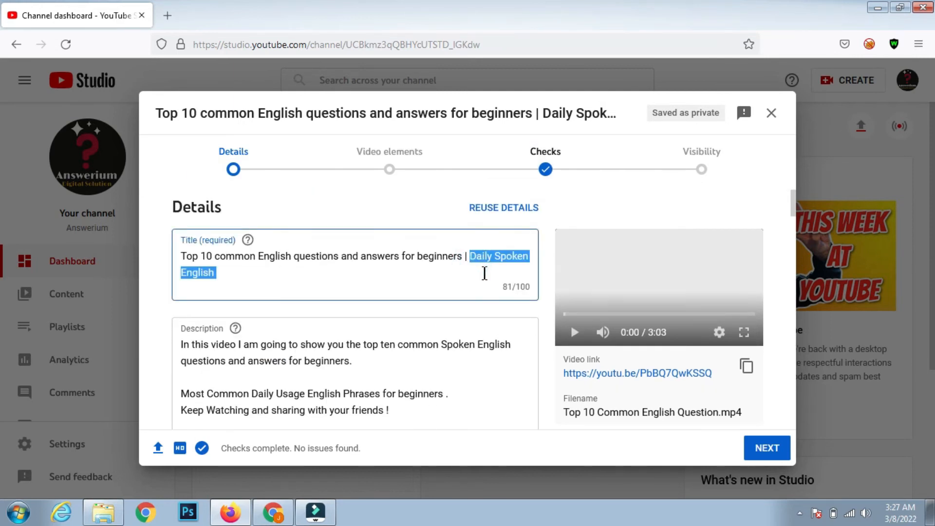
scroll(460, 258, "down", 12)
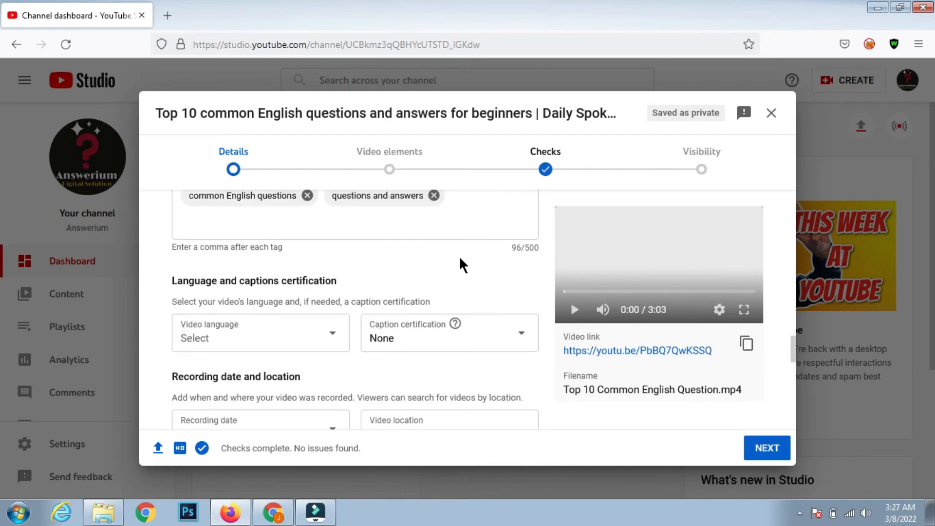
left_click(303, 222)
key("ctrl+v")
key("Return")
Step: Copy "common Spoken English questions and answers for beginners" from the description and add it as a video tag
scroll(390, 287, "up", 3)
scroll(402, 245, "up", 10)
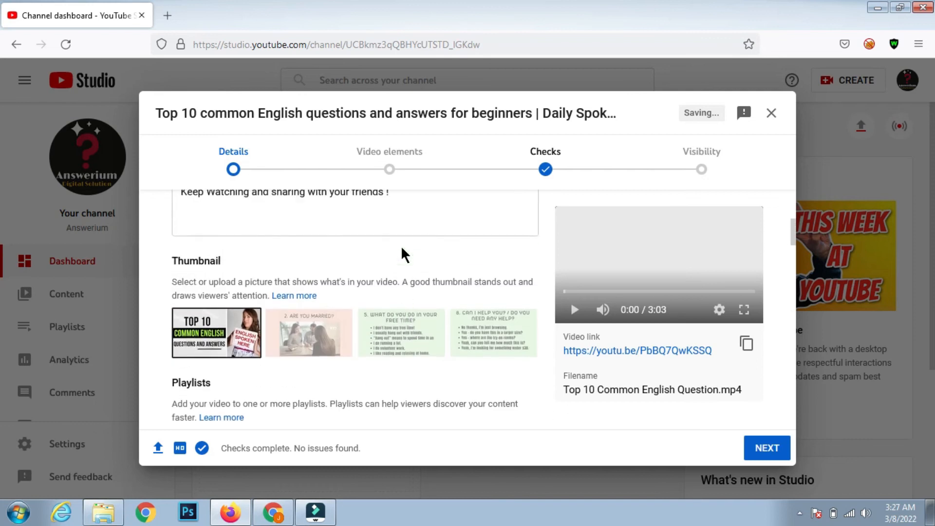
scroll(402, 245, "up", 4)
scroll(401, 249, "down", 1)
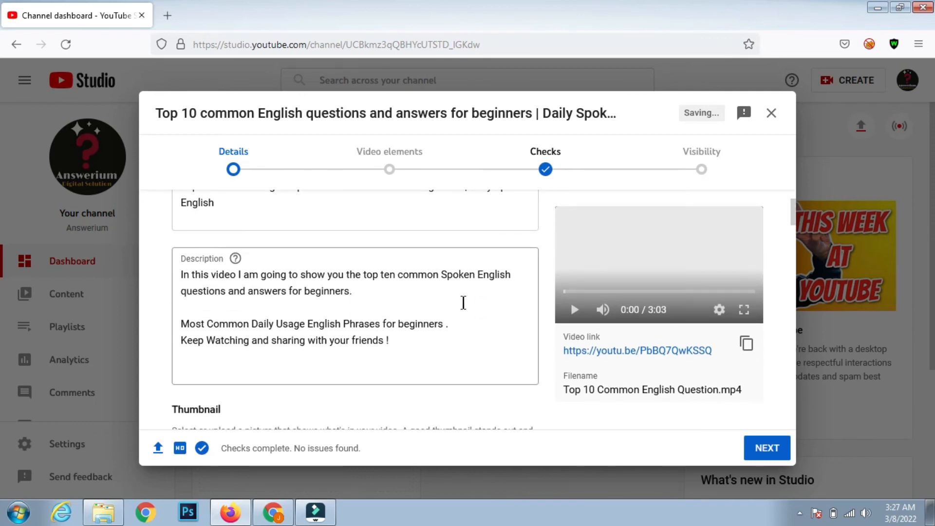
left_click_drag(397, 275, 355, 291)
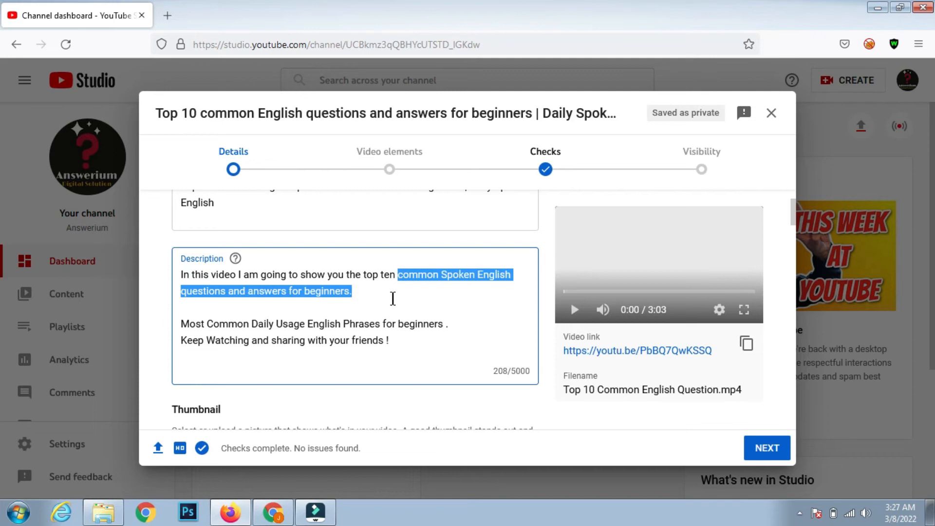
scroll(393, 299, "down", 15)
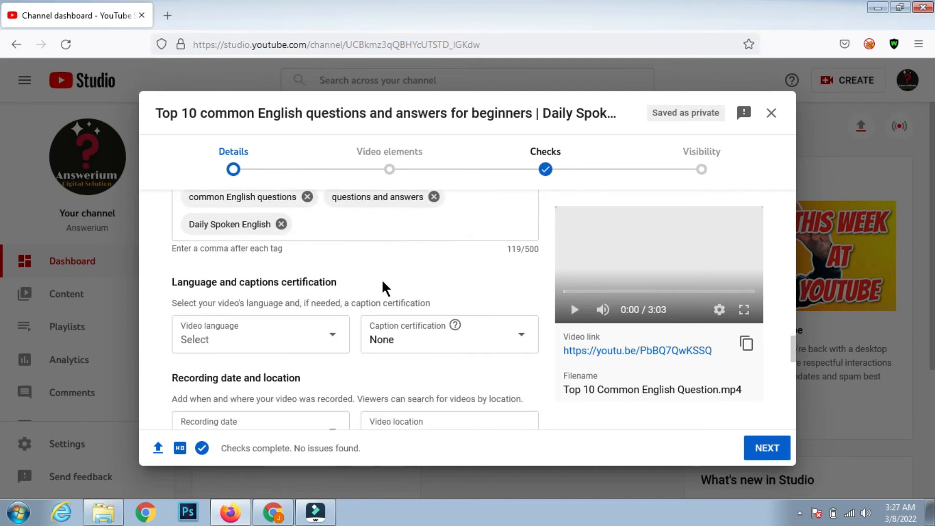
key("ctrl+v")
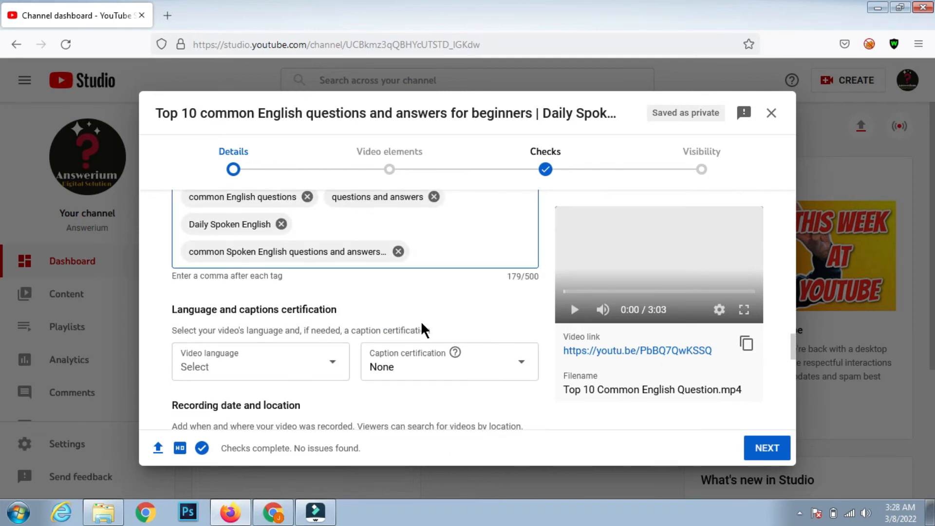
Step: Switch to Chrome and copy all the TubeBuddy-listed tags of the "English Speaking Practice" competitor video to the clipboard
left_click(273, 513)
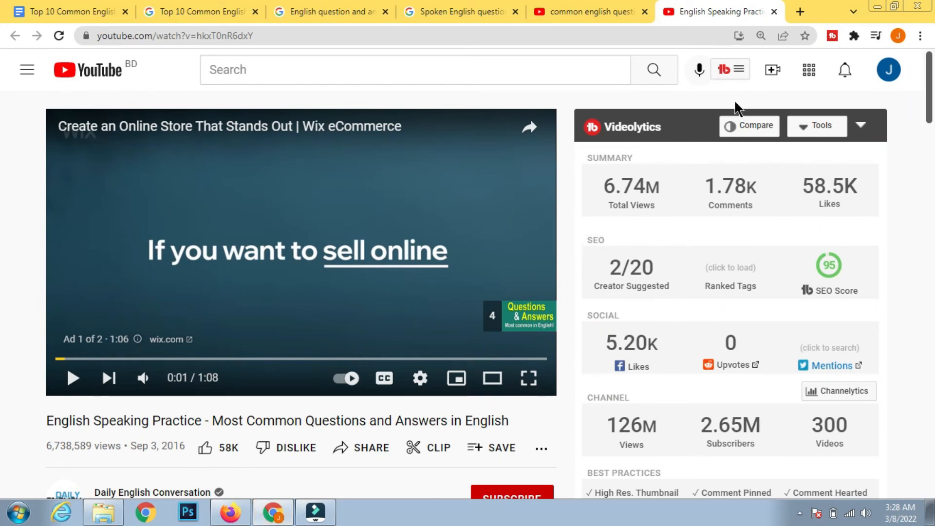
scroll(3, 232, "down", 2)
scroll(2, 232, "down", 4)
scroll(664, 307, "down", 3)
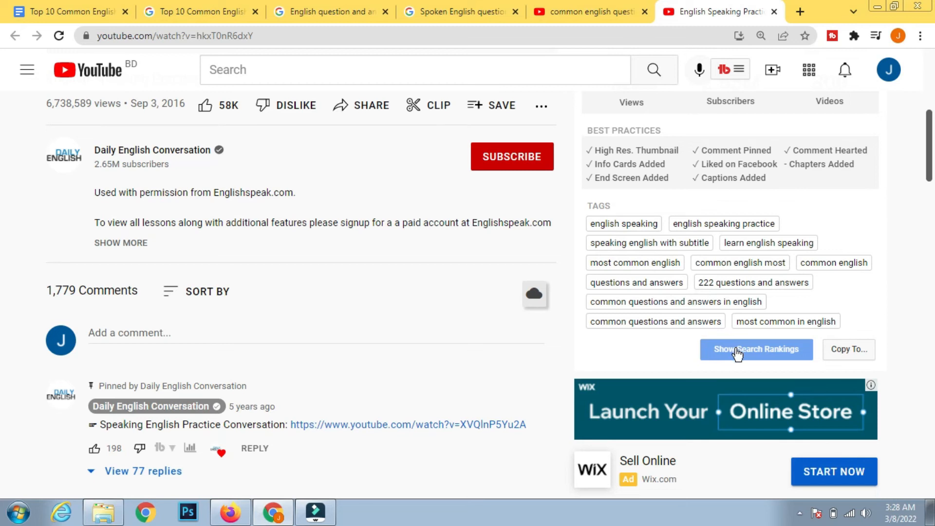
left_click(865, 359)
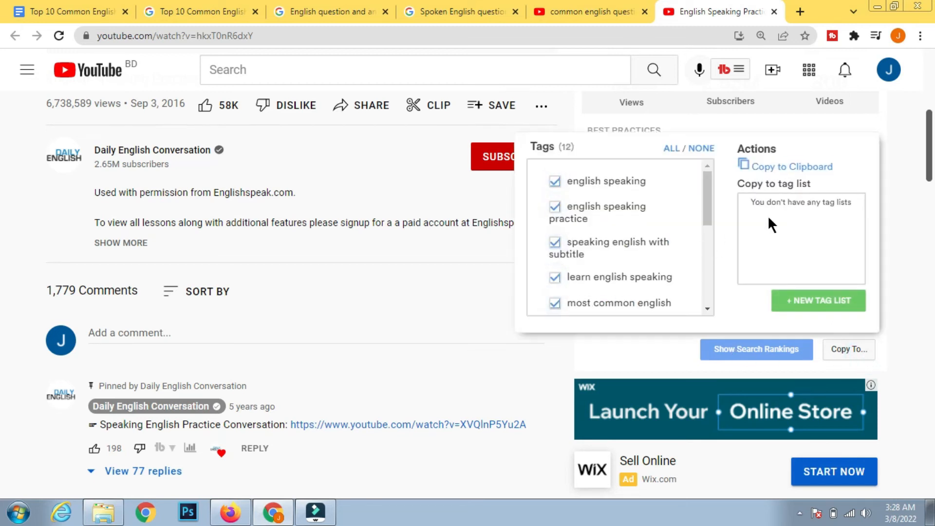
left_click(779, 169)
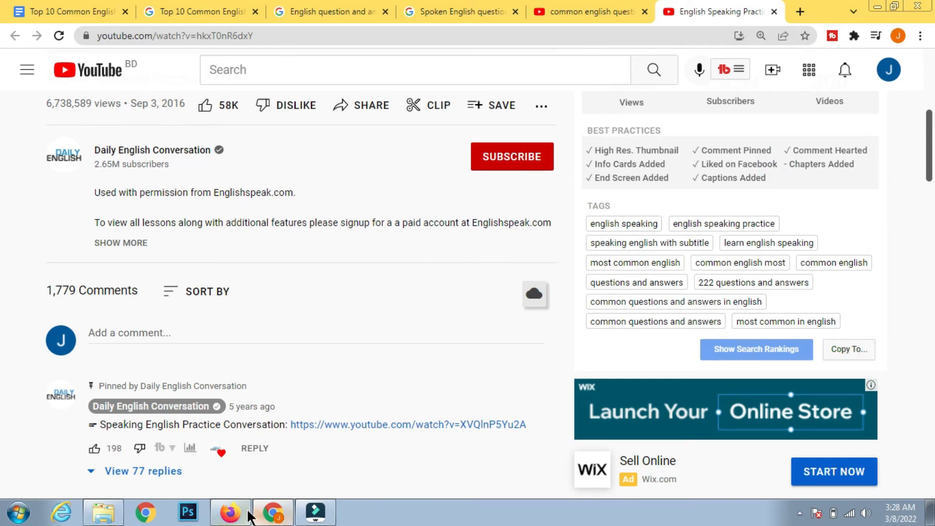
Step: Return to YouTube Studio in Firefox and paste the copied competitor tags into the video's tags
left_click(244, 514)
left_click(419, 247)
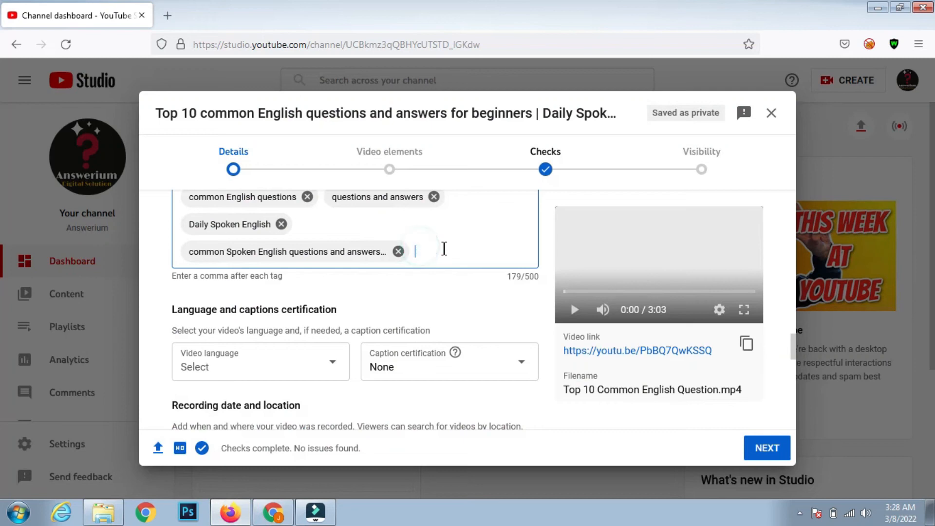
key("ctrl+v")
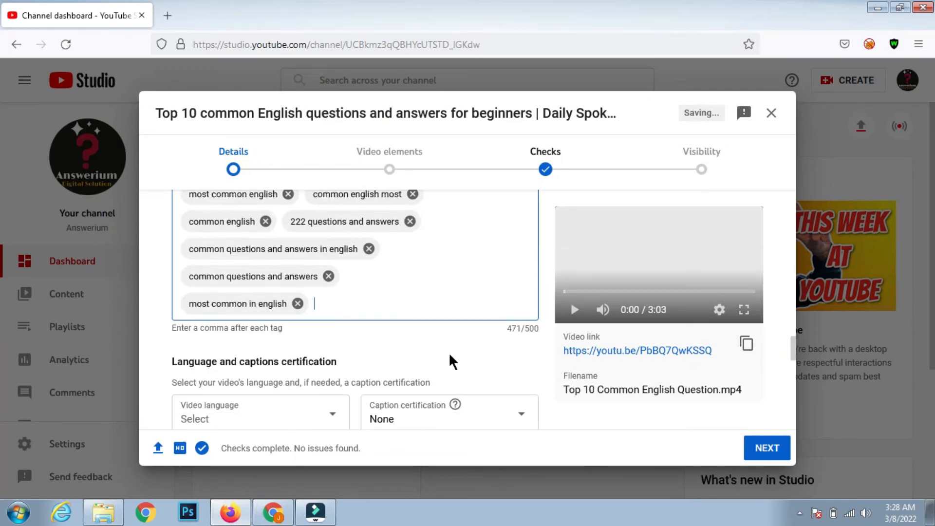
Step: Set the video language to English (United States)
scroll(431, 314, "down", 3)
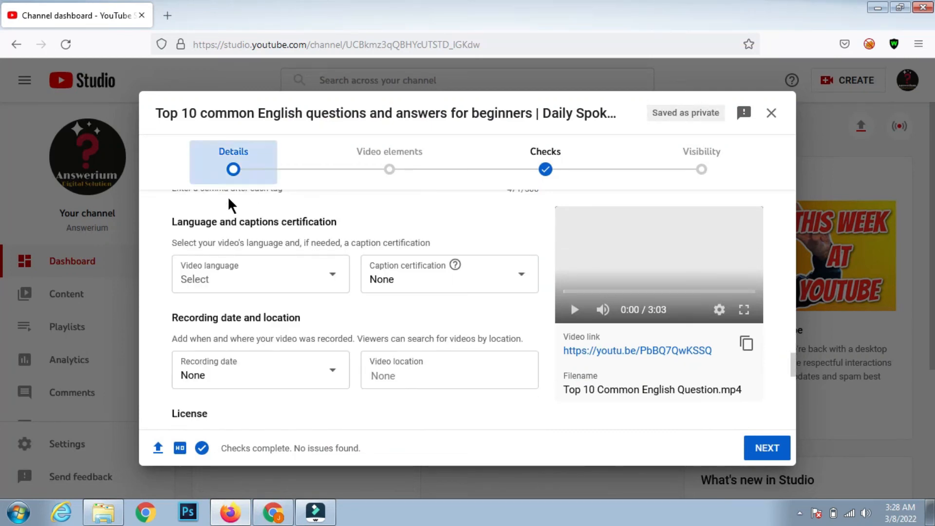
left_click(275, 287)
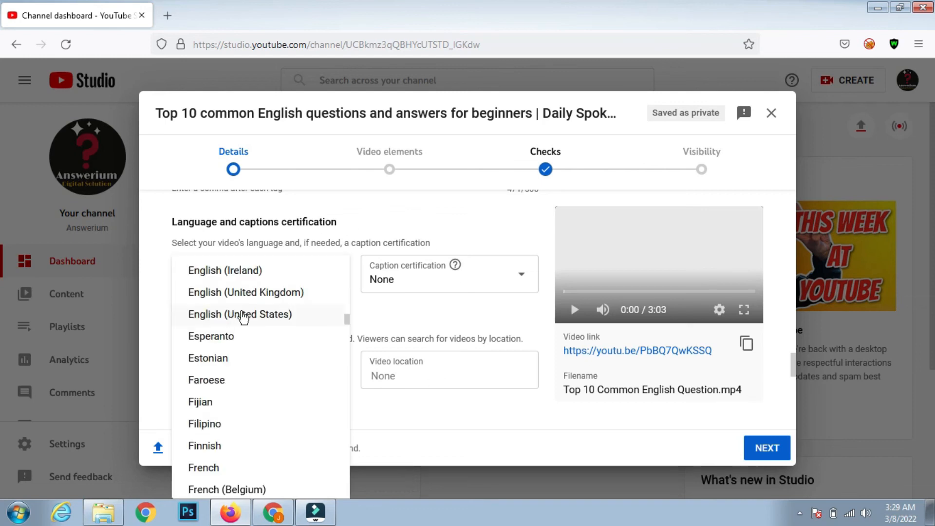
left_click(267, 316)
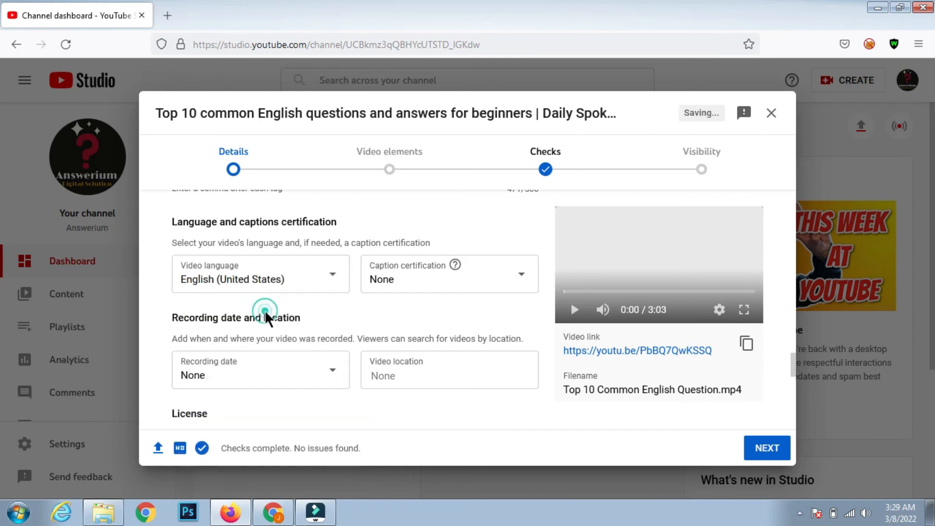
Step: Choose the video's recording date
scroll(417, 312, "down", 1)
left_click(272, 313)
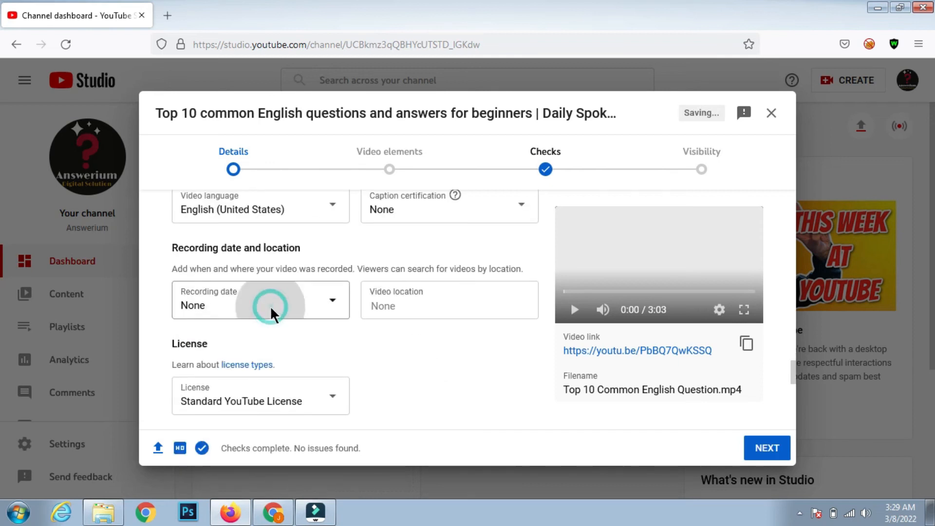
left_click(239, 219)
Step: Check the category choices, keep People & Blogs, and continue to the video elements stage
scroll(204, 205, "down", 3)
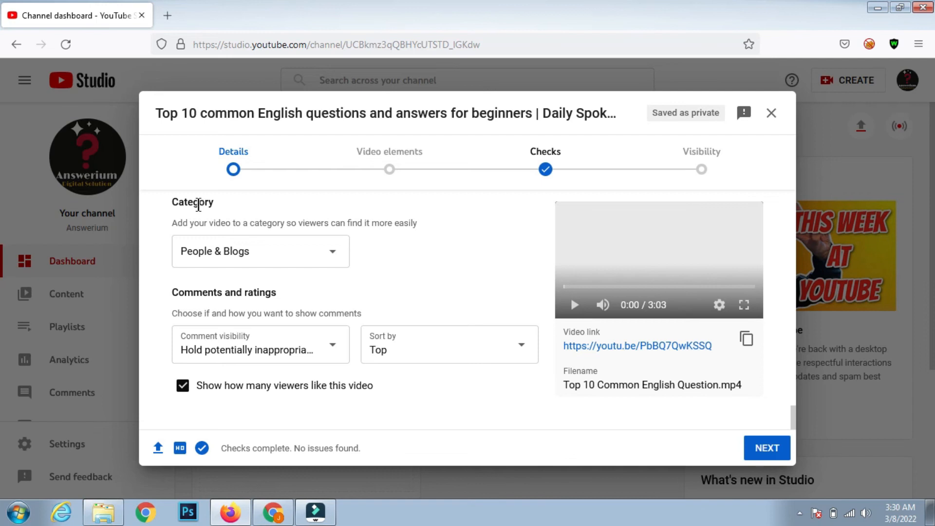
left_click(307, 259)
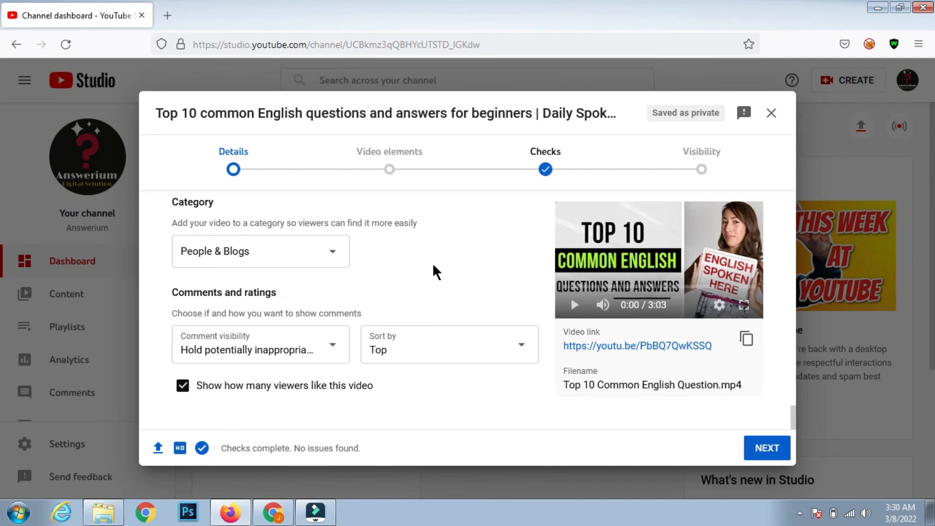
left_click(785, 448)
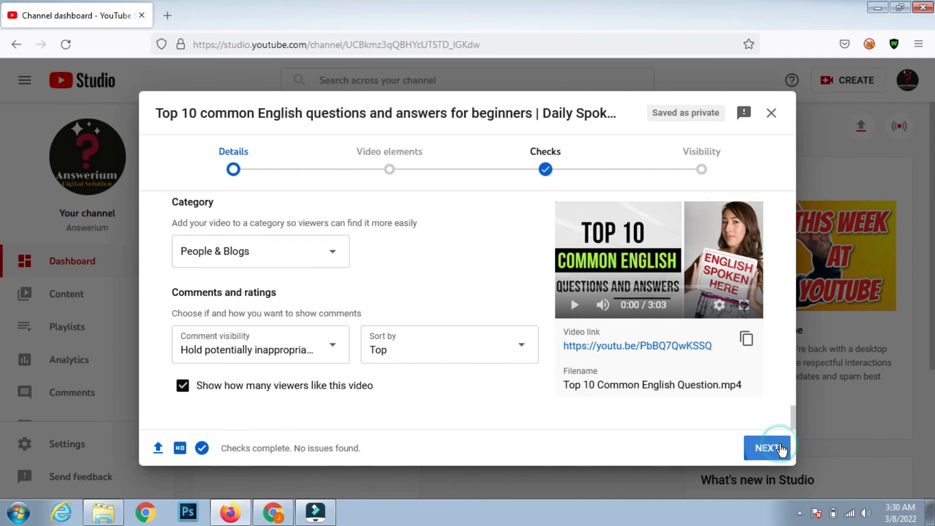
scroll(246, 247, "down", 1)
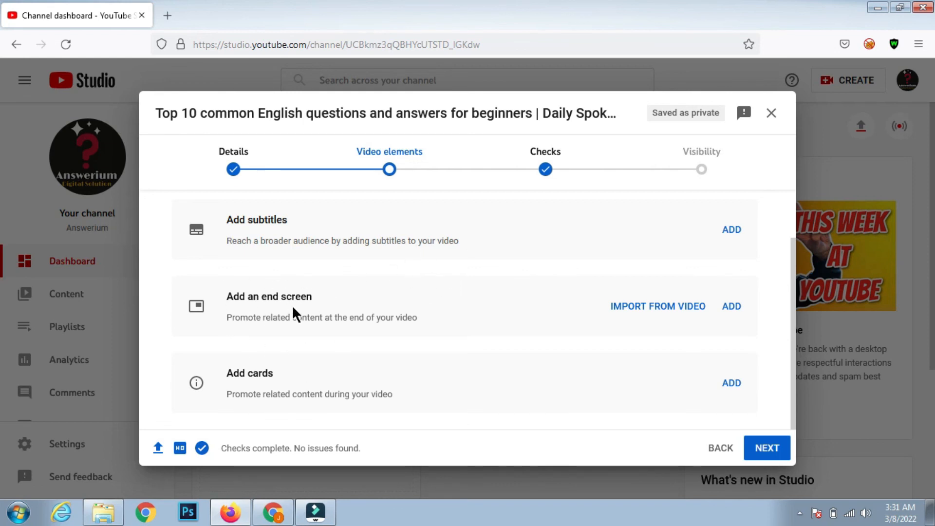
left_click(732, 306)
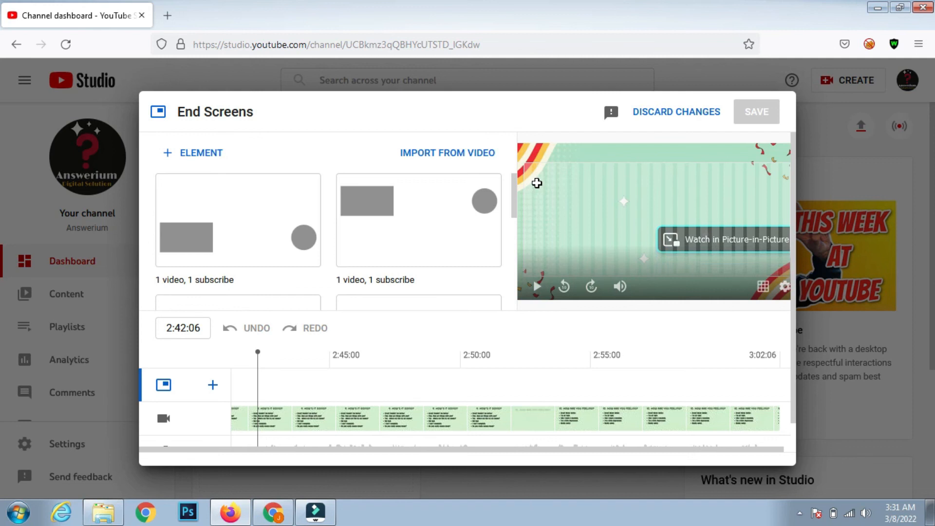
left_click(375, 263)
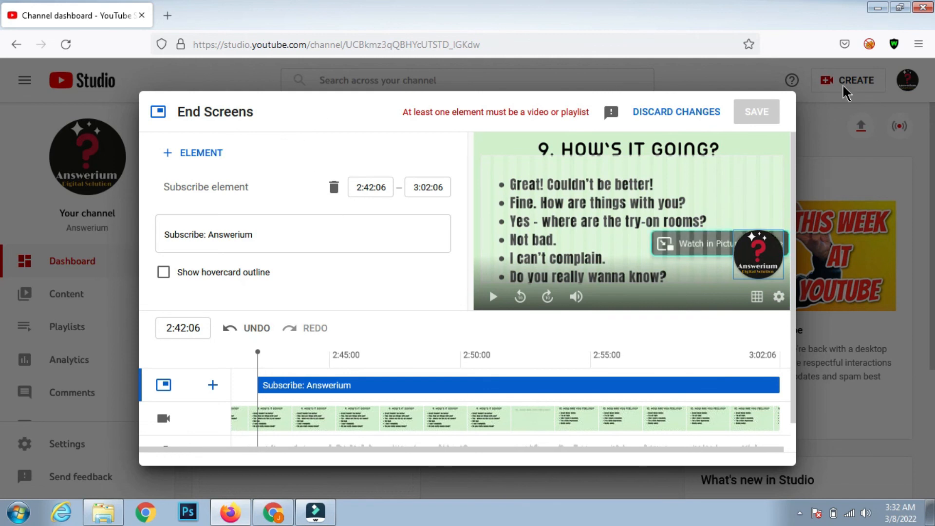
left_click(687, 113)
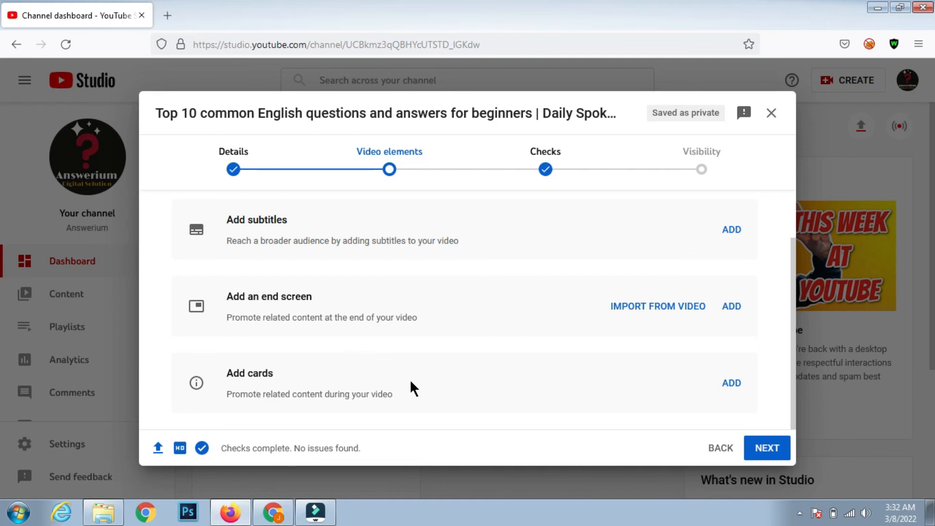
Step: Continue past the video elements and copyright checks to the visibility stage and set the video to Public
left_click(778, 450)
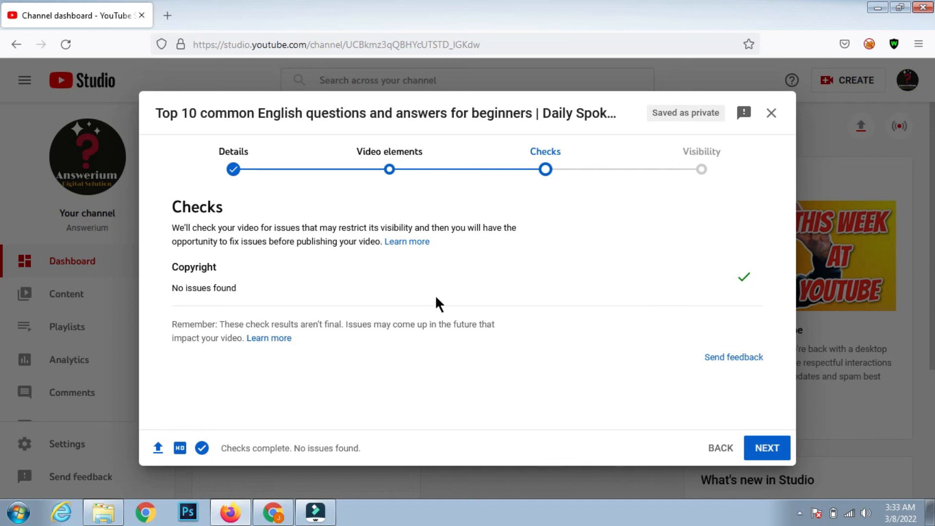
left_click(752, 453)
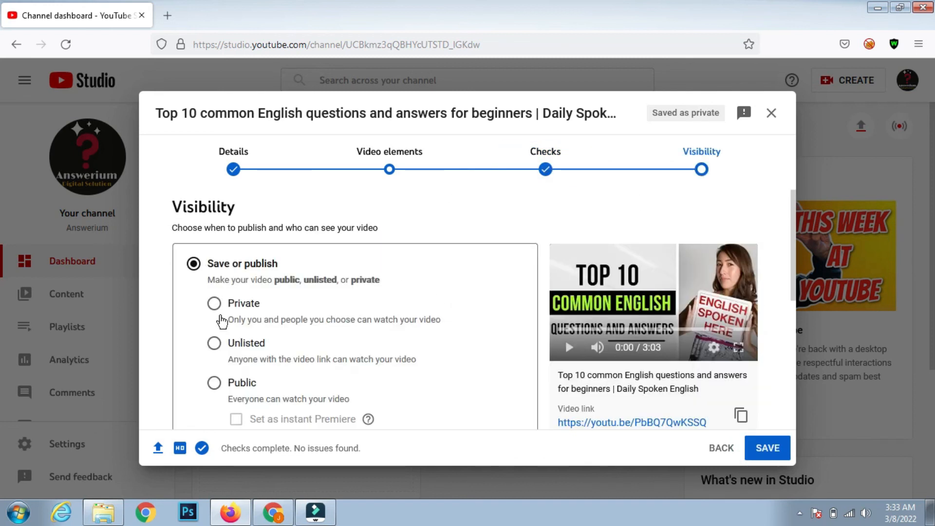
left_click(213, 382)
scroll(344, 309, "down", 2)
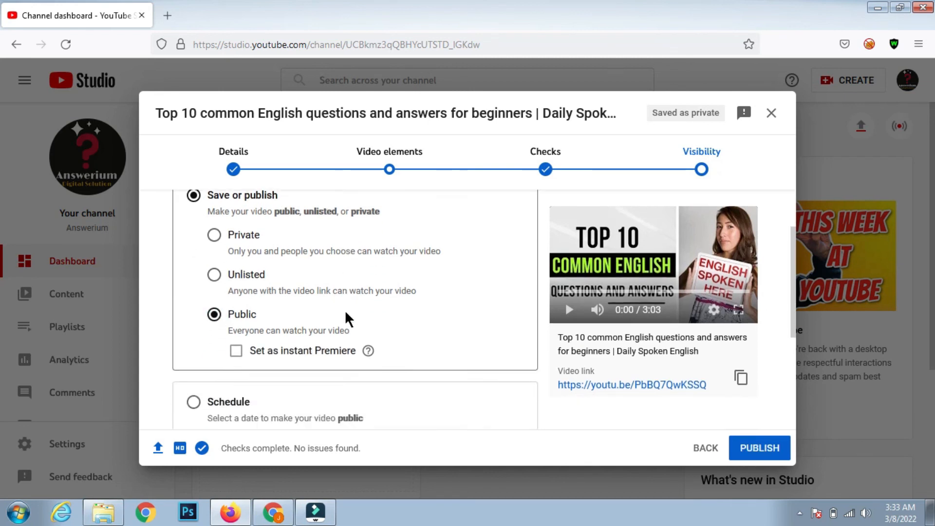
scroll(345, 310, "down", 2)
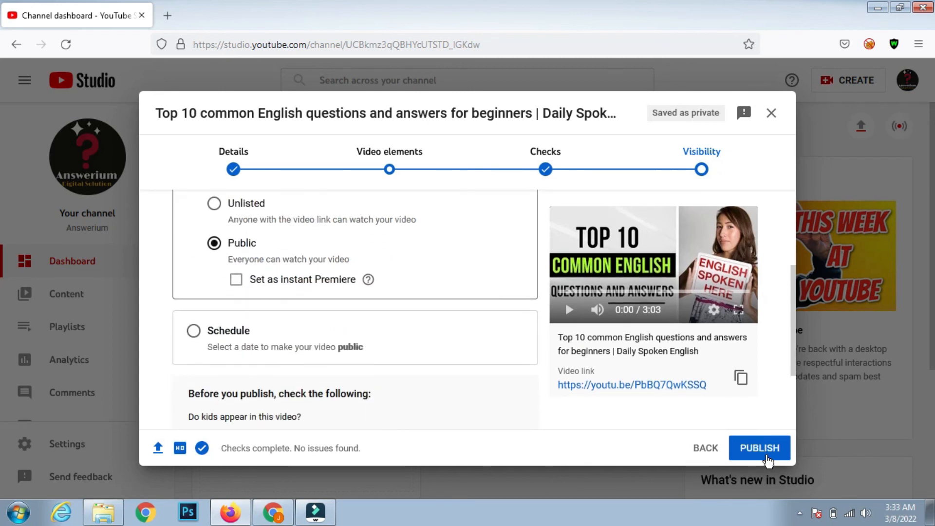